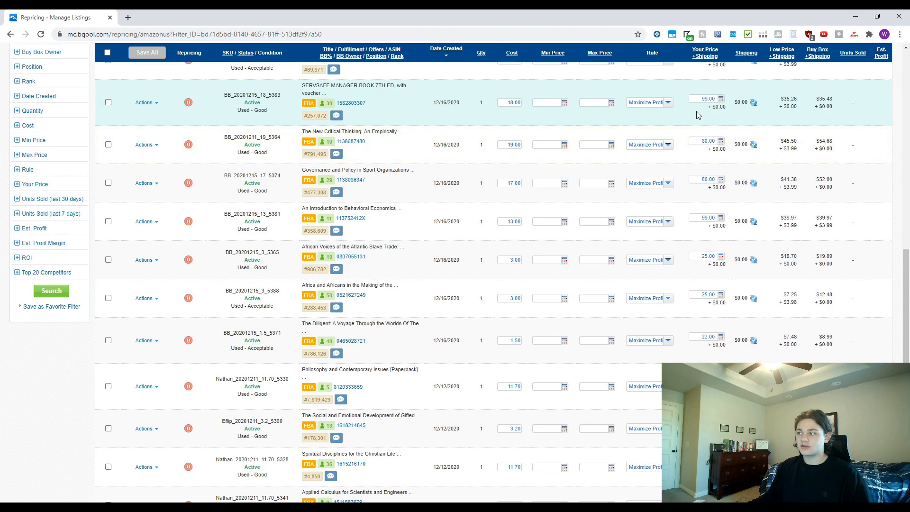
pyautogui.moveTo(779, 98); pyautogui.dragTo(787, 142)
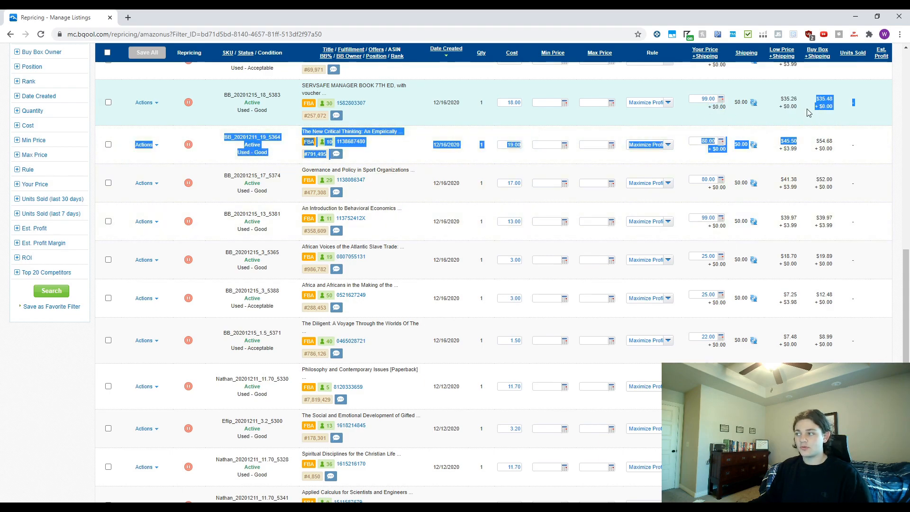
pyautogui.click(809, 116)
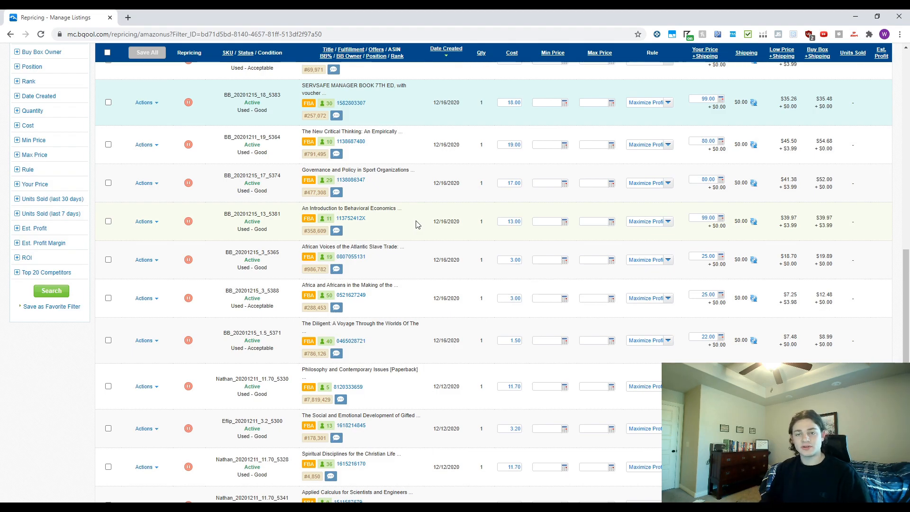
pyautogui.moveTo(817, 89); pyautogui.dragTo(827, 107)
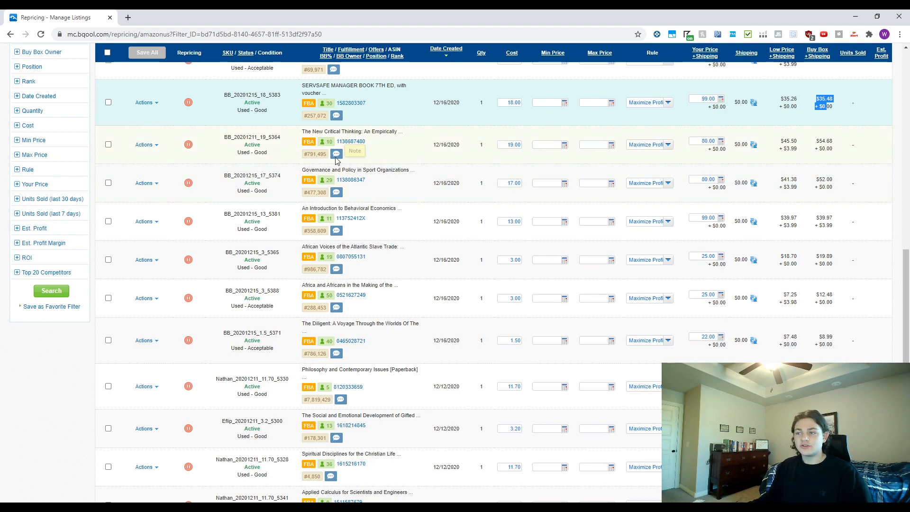
pyautogui.click(358, 109)
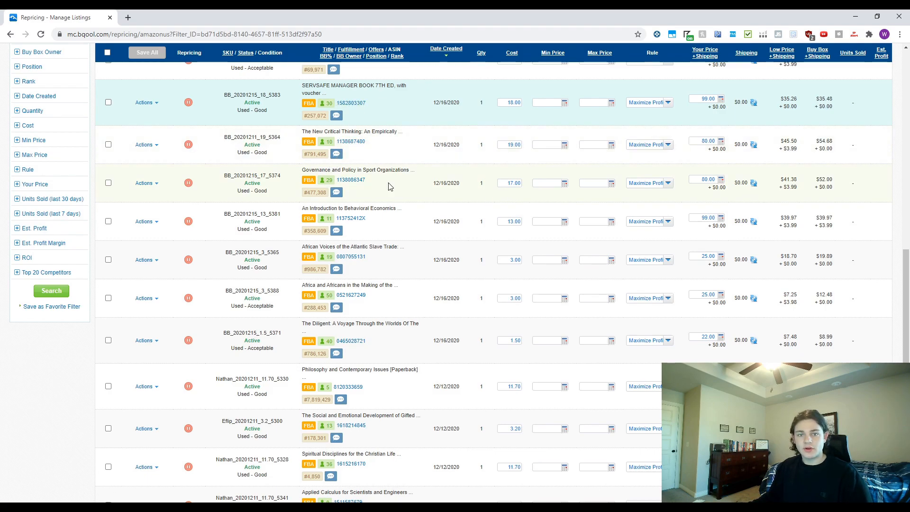
# Open the Amazon offers page of the SERVSAFE MANAGER BOOK 7TH ED listing as a NiftySplit window beside the listings
pyautogui.rightClick(354, 103)
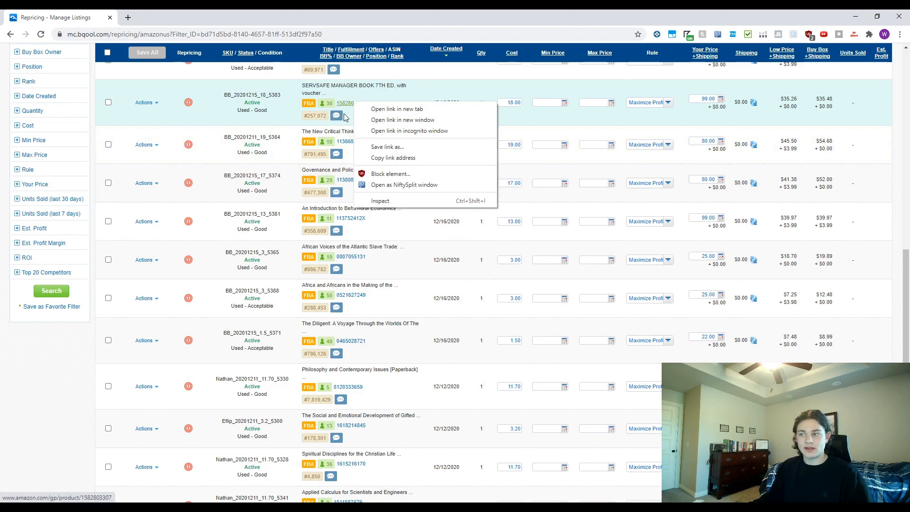
pyautogui.click(397, 185)
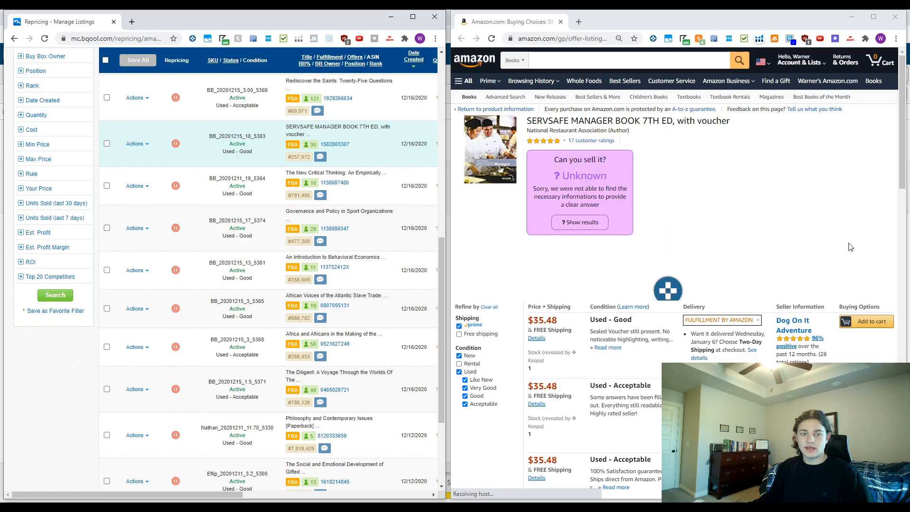
pyautogui.scroll(-2, 835, 248)
pyautogui.scroll(2, 628, 239)
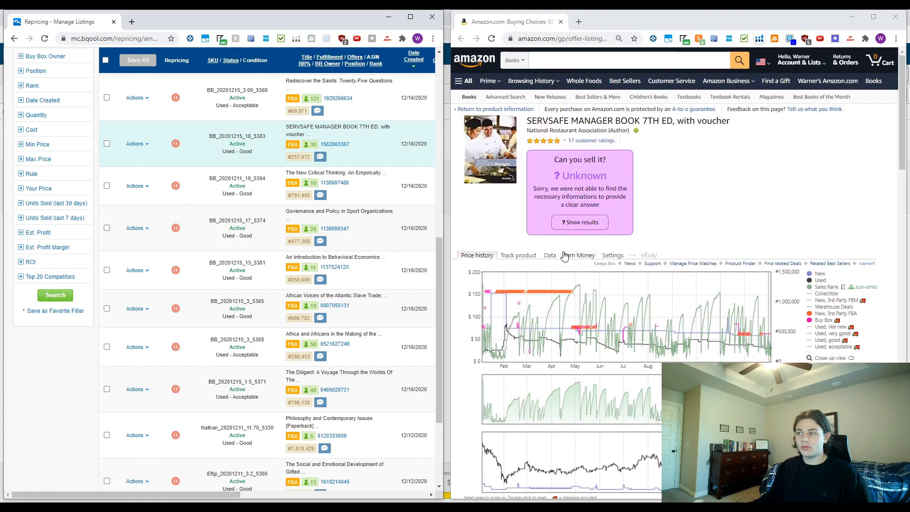
# Load the Amazon offers of other listed books in the split window and return to the SERVSAFE MANAGER BOOK
pyautogui.click(331, 183)
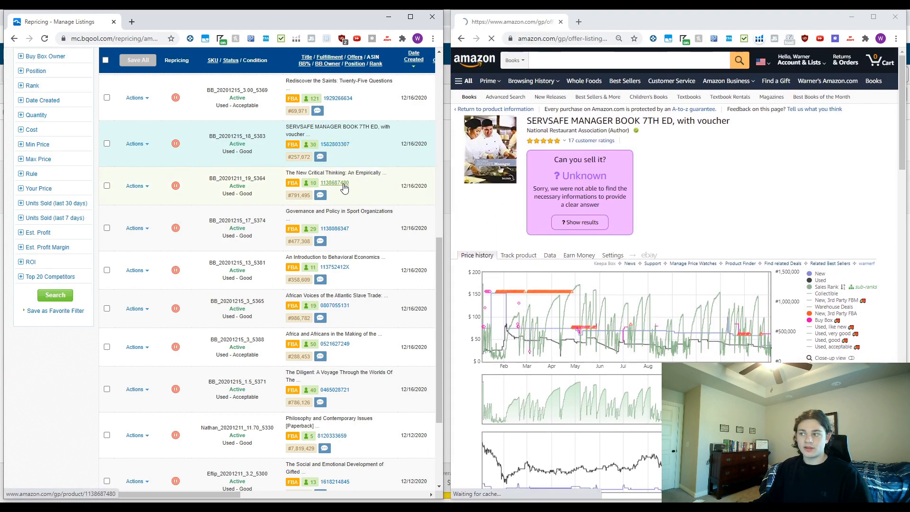
pyautogui.doubleClick(343, 229)
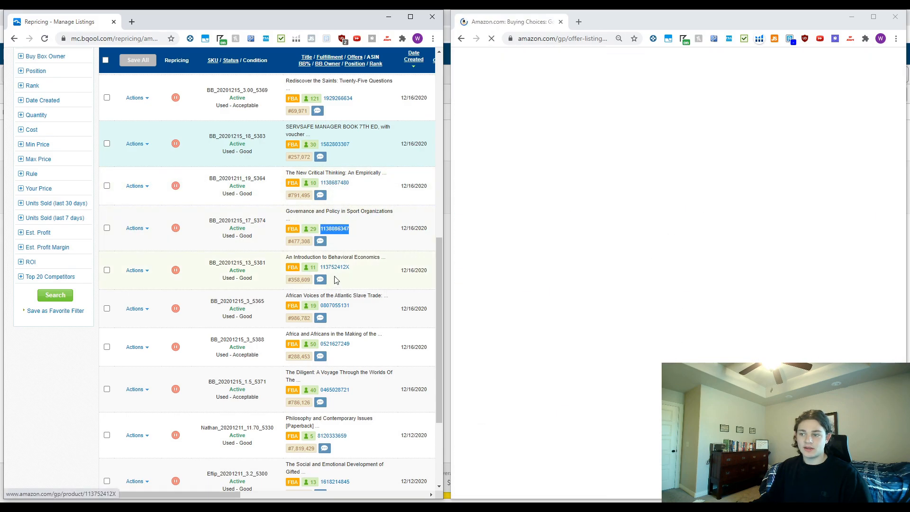
pyautogui.click(335, 267)
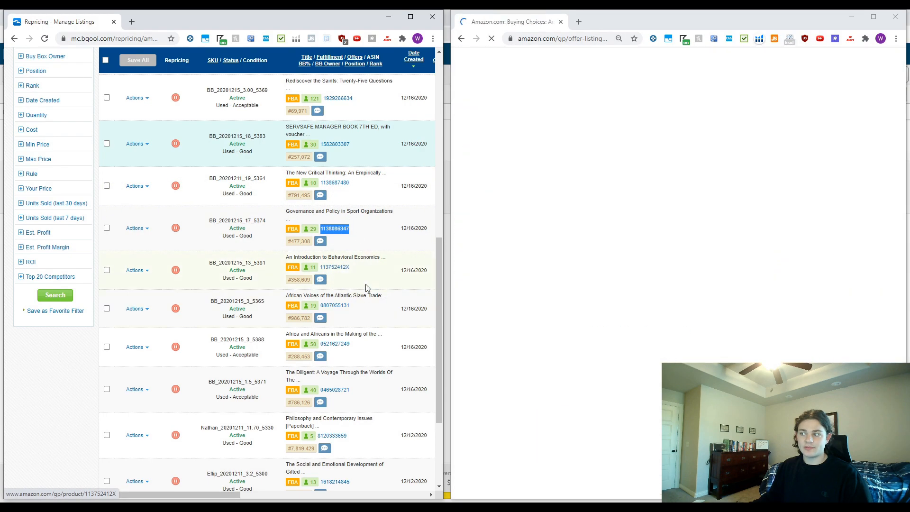
pyautogui.click(335, 145)
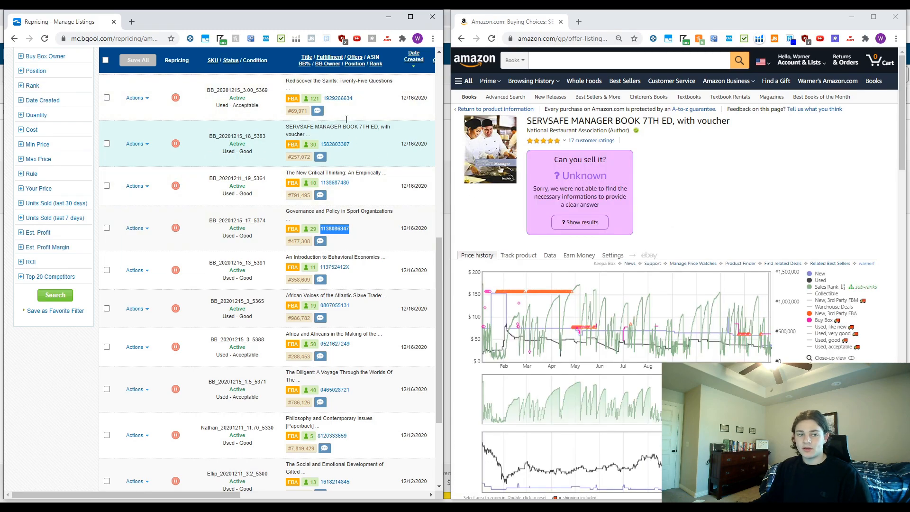
# Examine the SERVSAFE MANAGER BOOK's title, one-year price history and sales rank graphs on its Amazon page
pyautogui.scroll(-10, 680, 225)
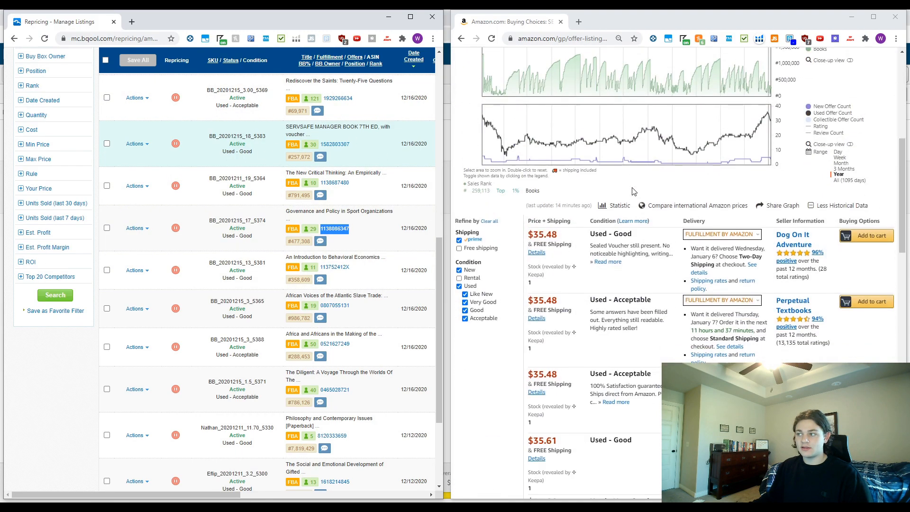
pyautogui.scroll(7, 679, 225)
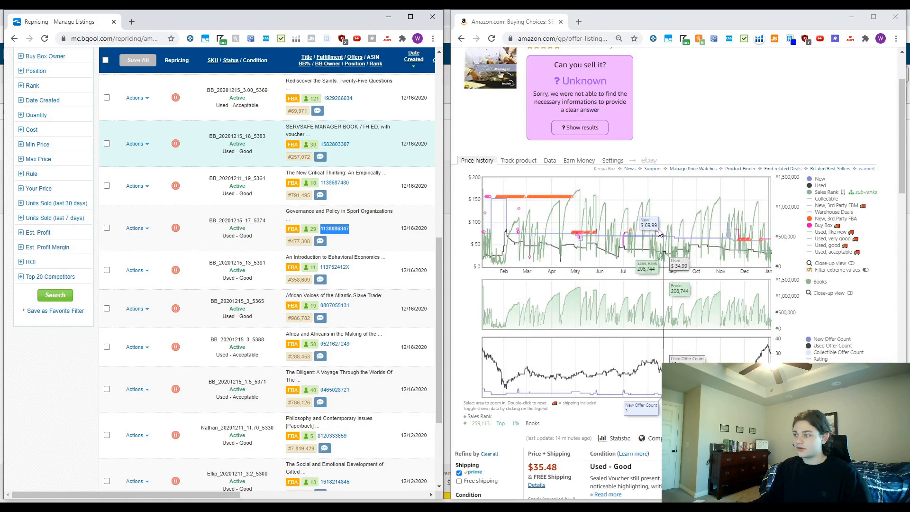
pyautogui.click(346, 198)
pyautogui.hscroll(5, 284, 190)
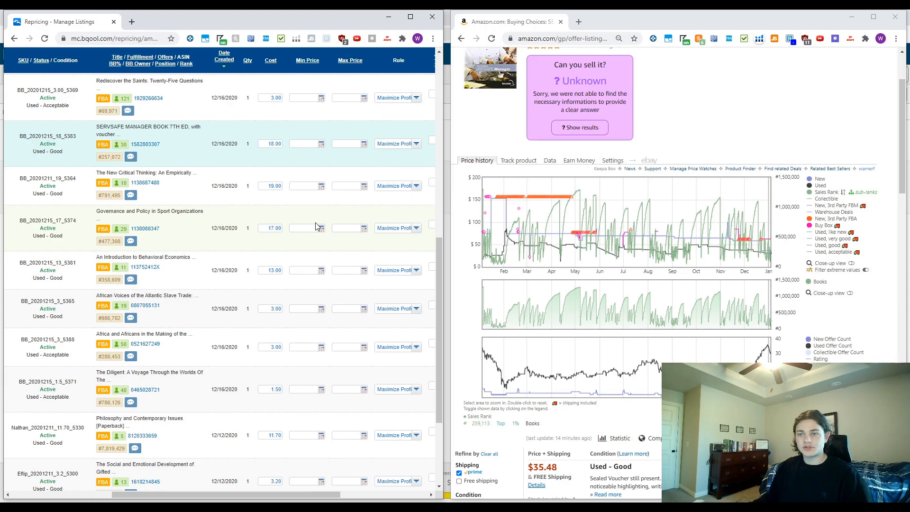
pyautogui.scroll(-2, 693, 285)
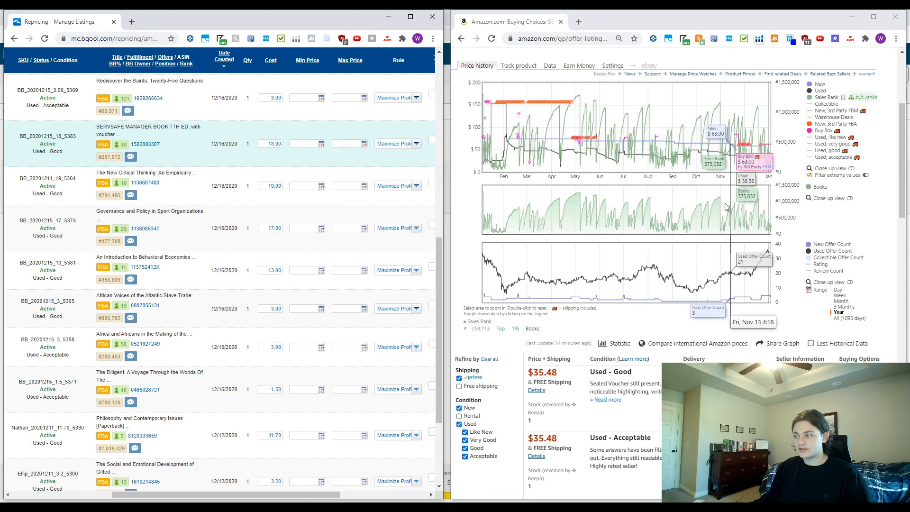
pyautogui.scroll(3, 663, 284)
pyautogui.scroll(1, 648, 283)
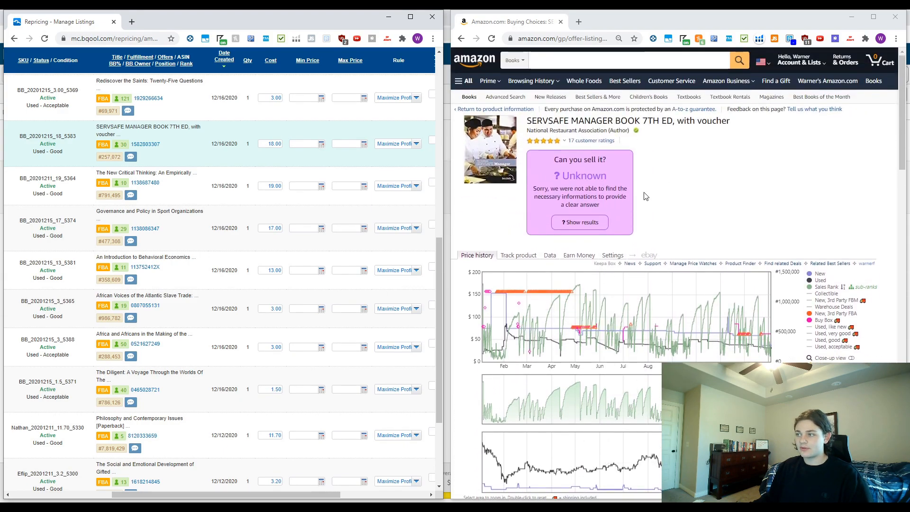
pyautogui.moveTo(527, 120); pyautogui.dragTo(653, 122)
pyautogui.click(691, 169)
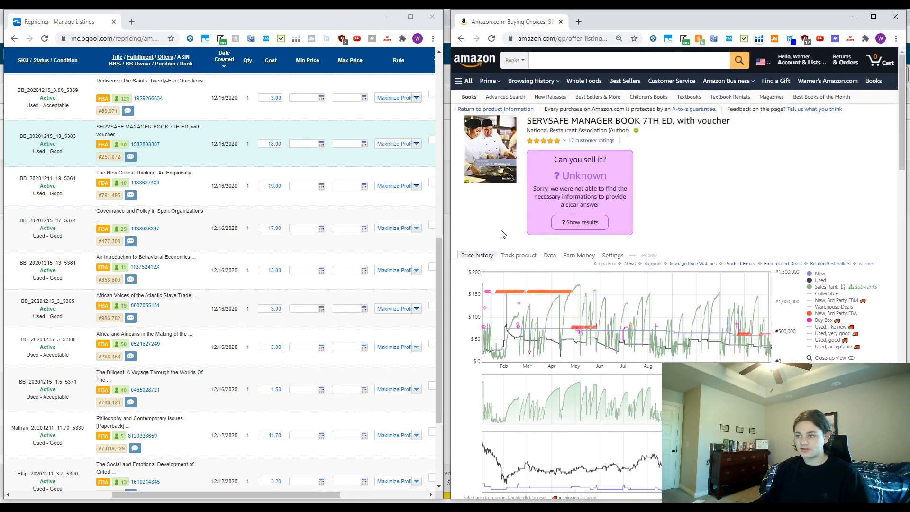
# Review the Amazon-fulfilled offers for the SERVSAFE book by price and condition, from the cheapest upward
pyautogui.scroll(-2, 660, 270)
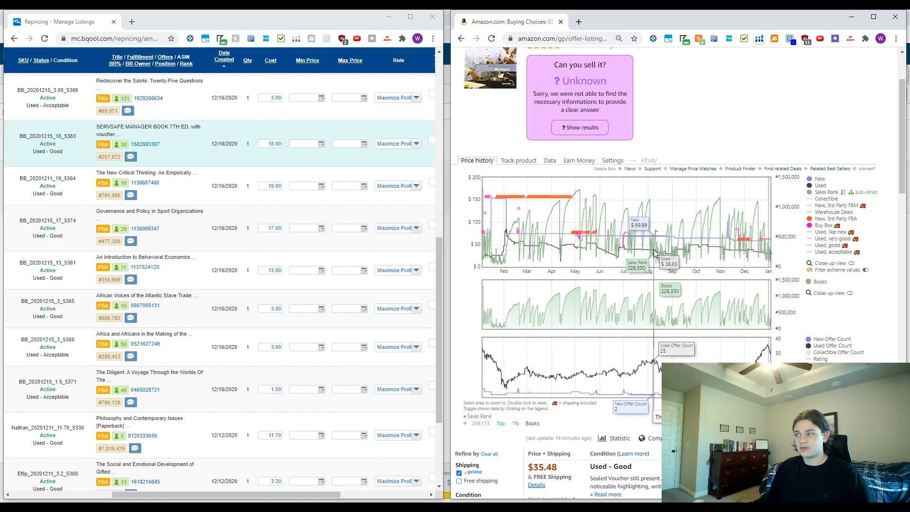
pyautogui.scroll(-9, 617, 303)
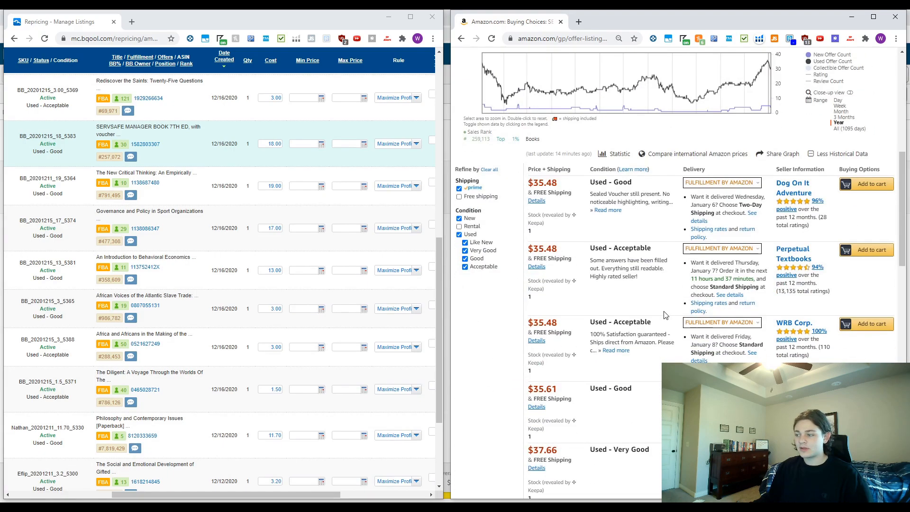
pyautogui.scroll(-6, 576, 395)
pyautogui.scroll(9, 575, 394)
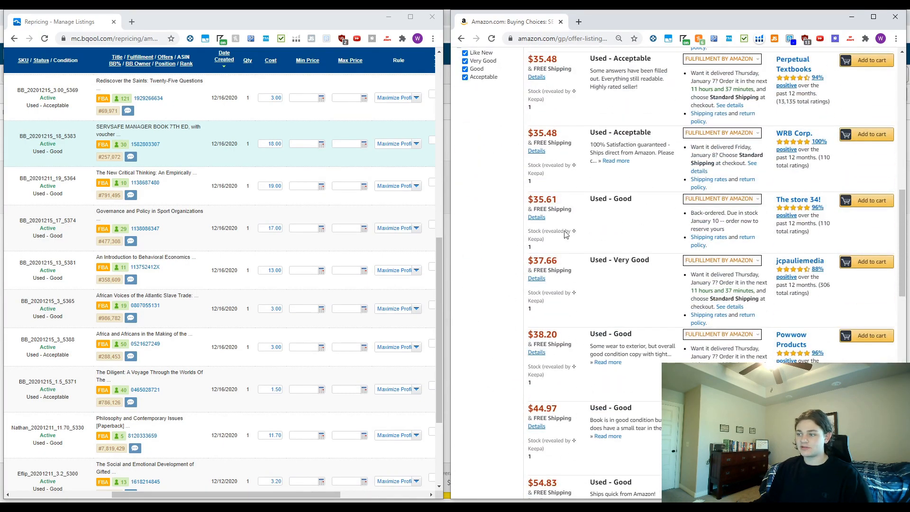
pyautogui.scroll(-3, 555, 296)
pyautogui.scroll(-2, 569, 311)
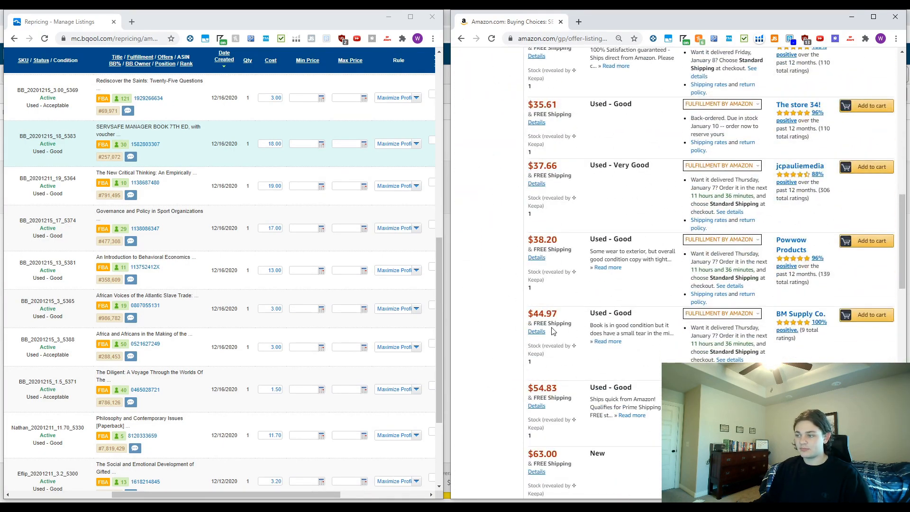
# Compare the SERVSAFE book's used offer count and price history graphs with its current lowest offers
pyautogui.scroll(10, 553, 331)
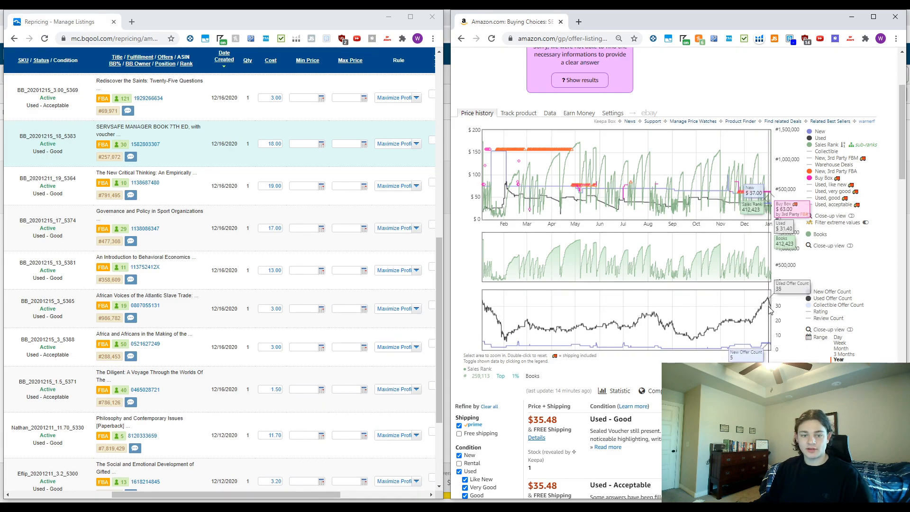
pyautogui.scroll(-5, 684, 264)
pyautogui.scroll(-7, 684, 264)
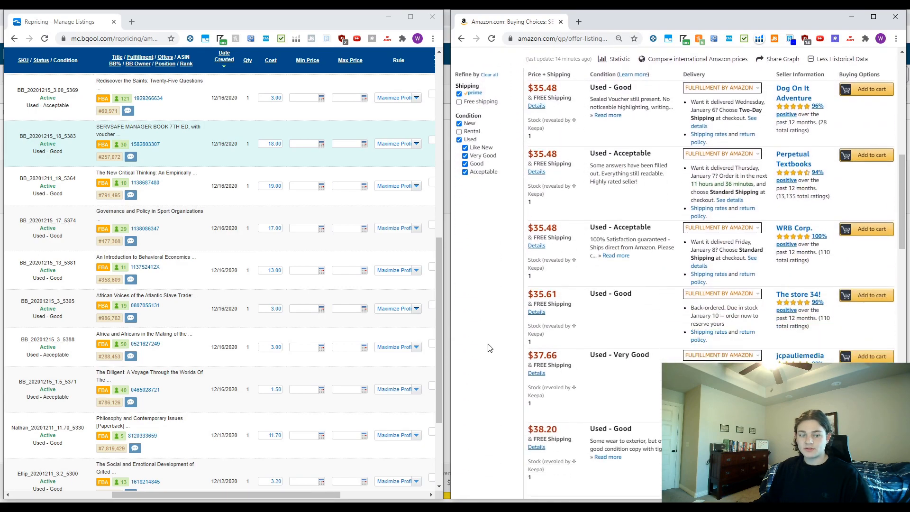
pyautogui.scroll(3, 582, 294)
pyautogui.scroll(6, 577, 342)
pyautogui.scroll(-6, 564, 237)
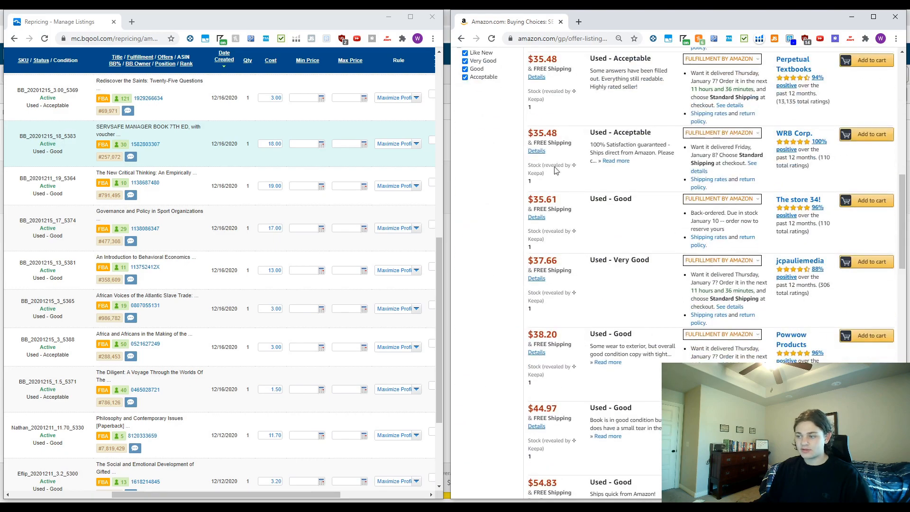
pyautogui.scroll(6, 553, 160)
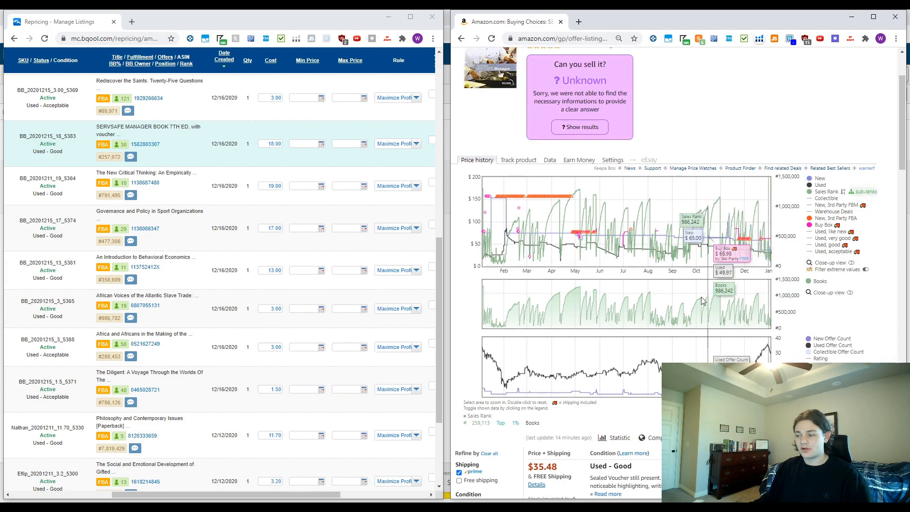
# Examine the cluster of lowest-priced used offers and the gap up to the higher Used - Good offers
pyautogui.scroll(-7, 571, 426)
pyautogui.moveTo(532, 137); pyautogui.dragTo(583, 353)
pyautogui.click(583, 353)
pyautogui.scroll(6, 571, 224)
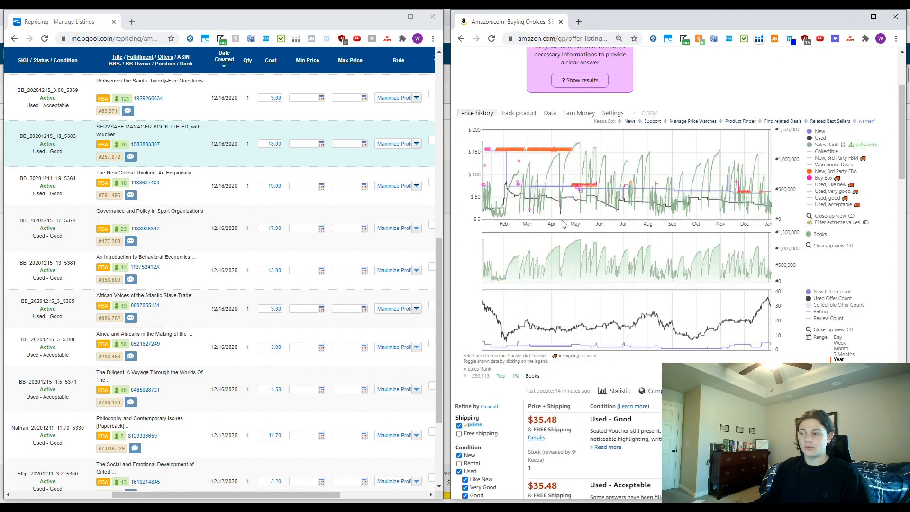
pyautogui.scroll(-4, 687, 279)
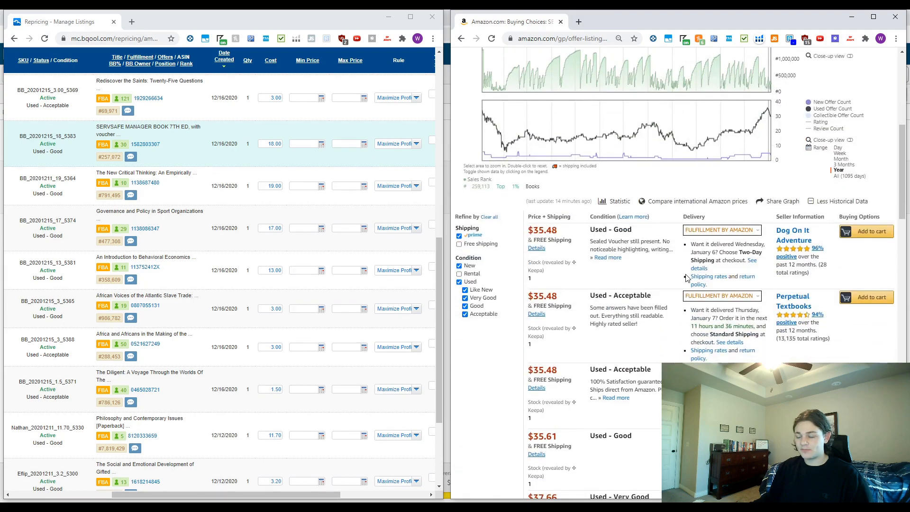
pyautogui.scroll(8, 583, 285)
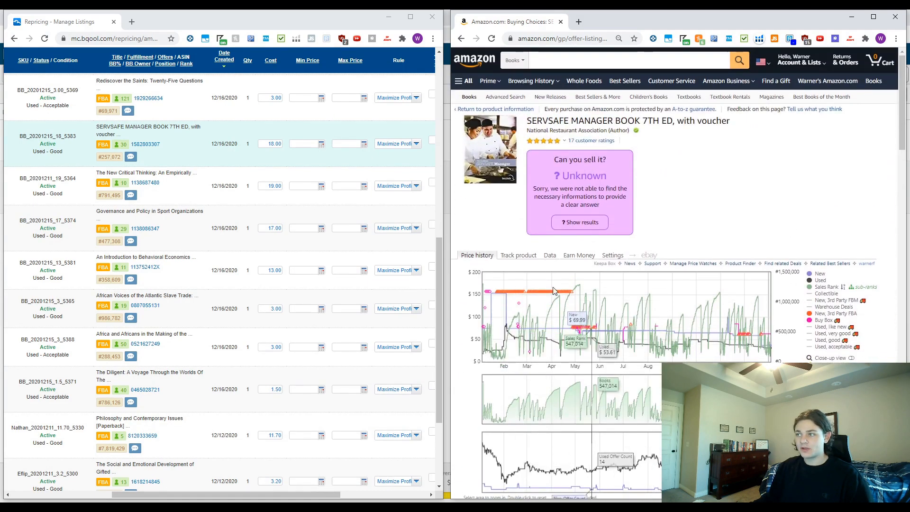
pyautogui.scroll(-10, 569, 342)
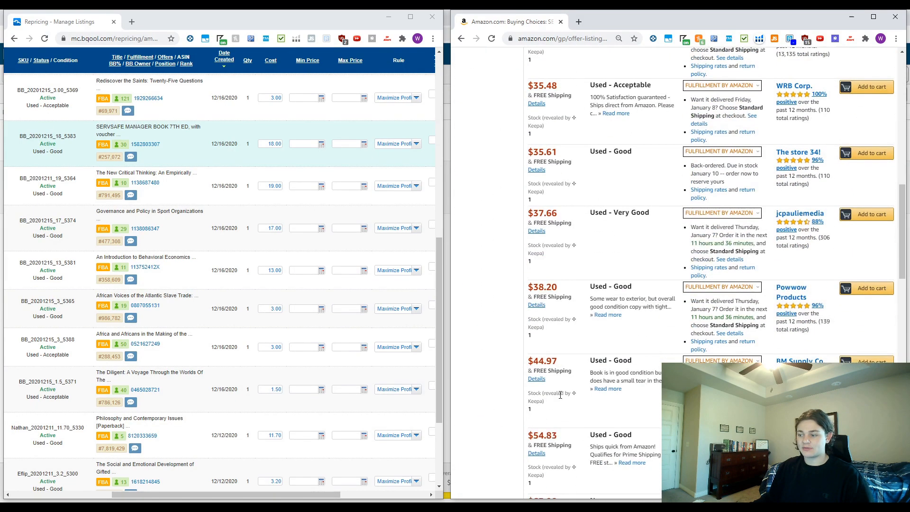
pyautogui.tripleClick(530, 363)
pyautogui.click(513, 370)
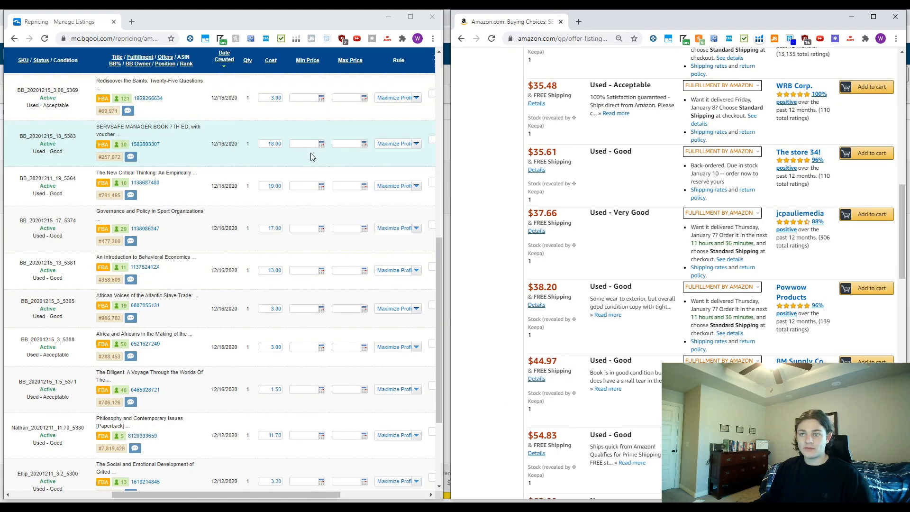
# Set the SERVSAFE MANAGER BOOK listing's min price to 40 and its max price to 63
pyautogui.click(305, 144)
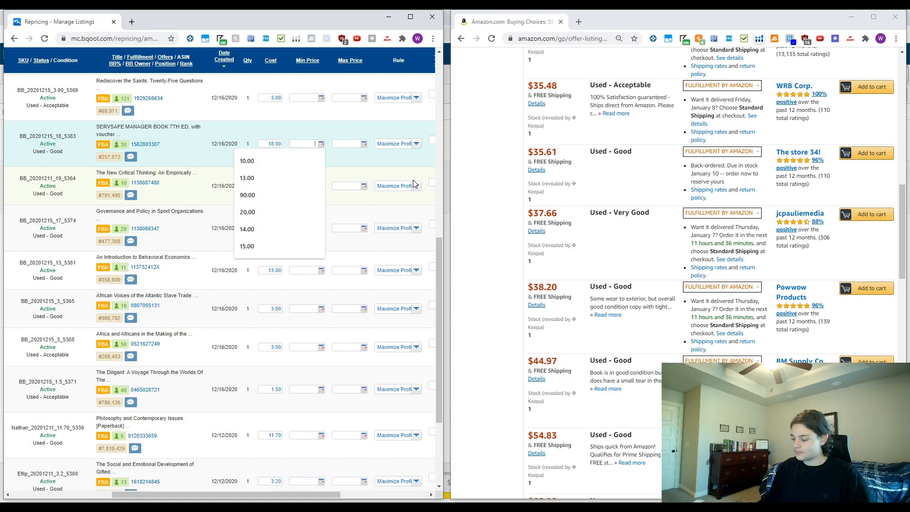
pyautogui.write('40')
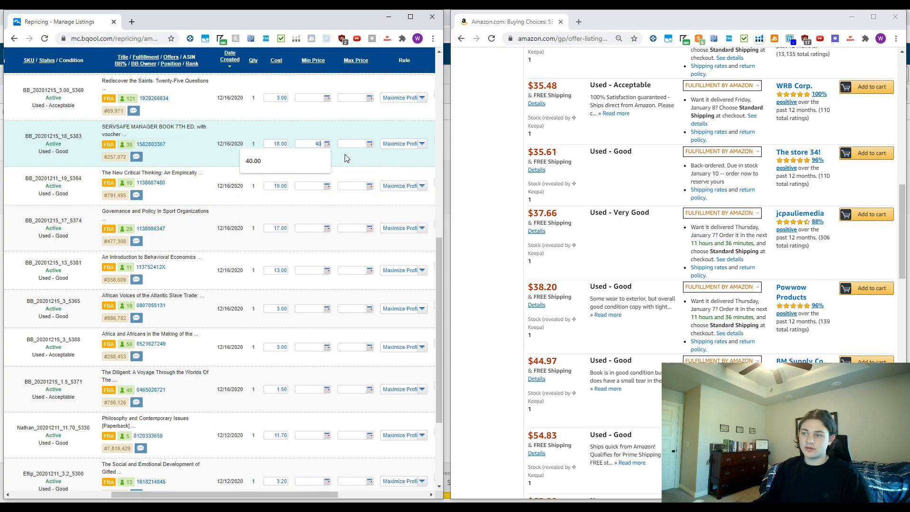
pyautogui.scroll(-3, 624, 352)
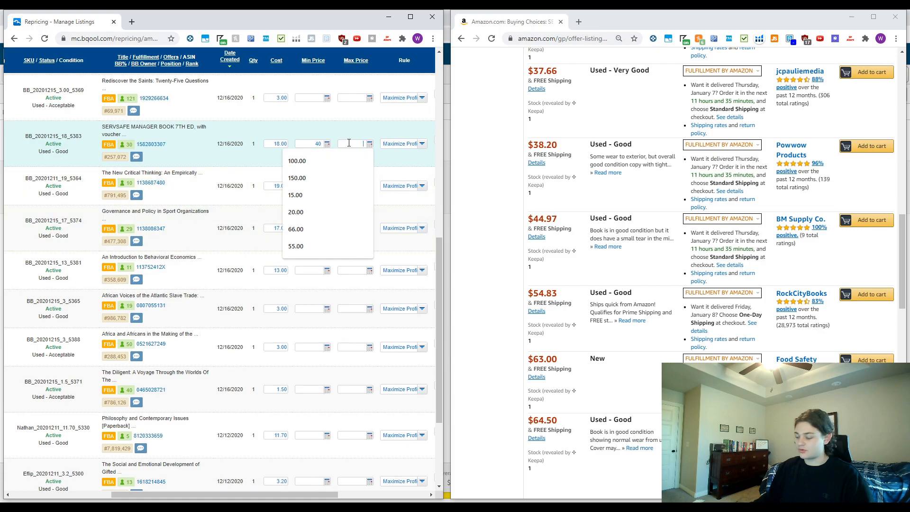
pyautogui.write('63')
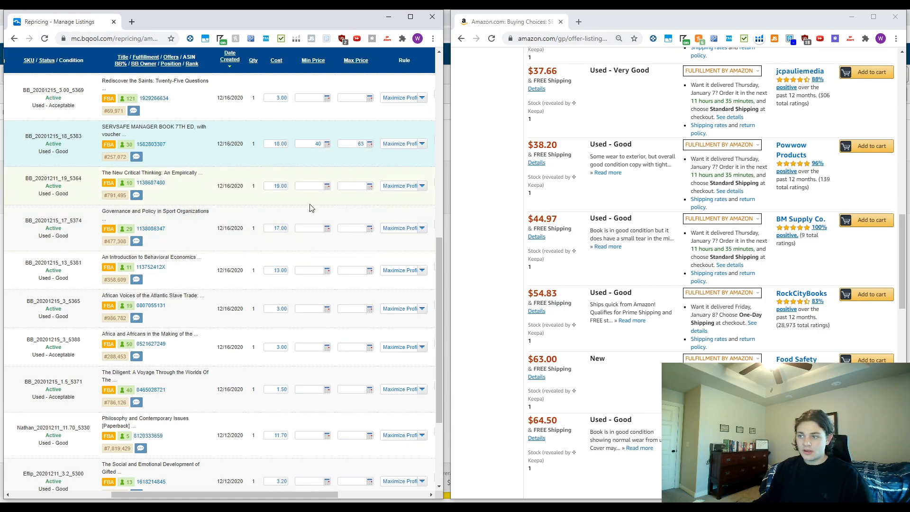
pyautogui.scroll(1, 317, 210)
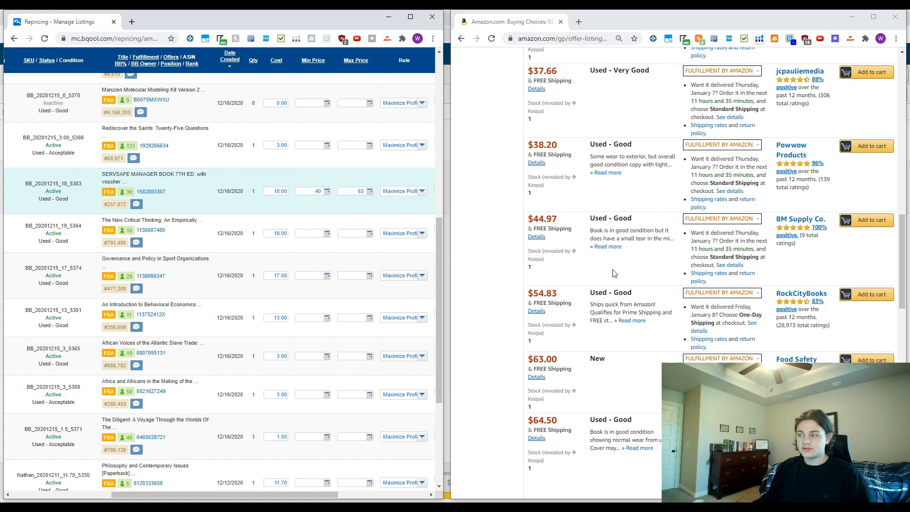
# Examine the BM Supply Co. Used - Good offer for the SERVSAFE book against its neighbouring offers and the listing's price limits
pyautogui.scroll(1, 616, 272)
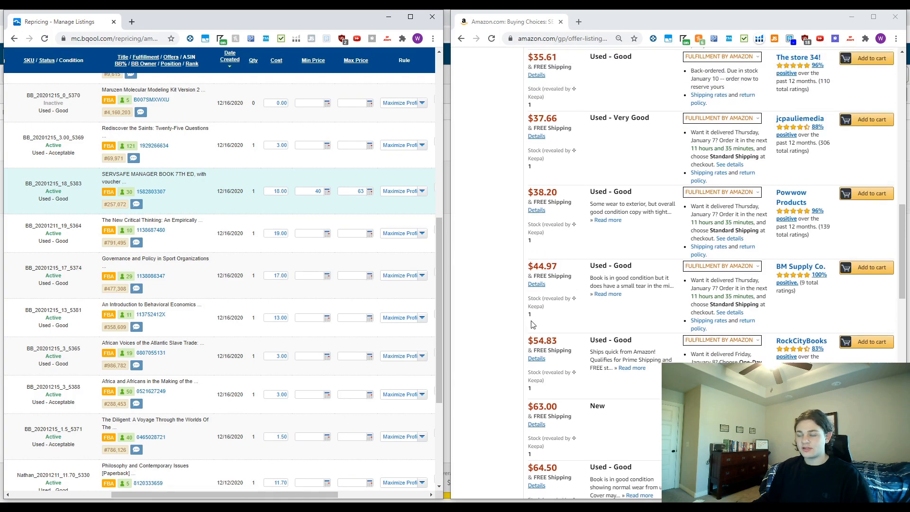
pyautogui.moveTo(532, 269); pyautogui.dragTo(556, 267)
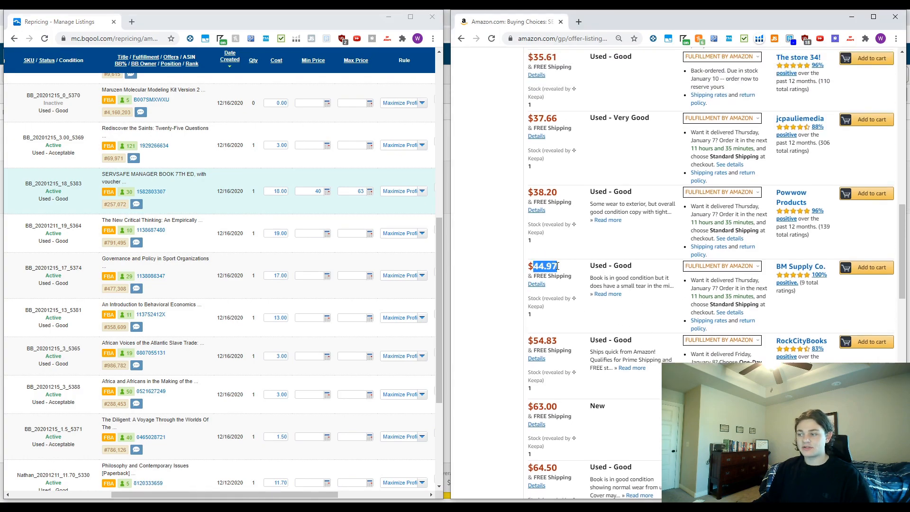
pyautogui.click(542, 267)
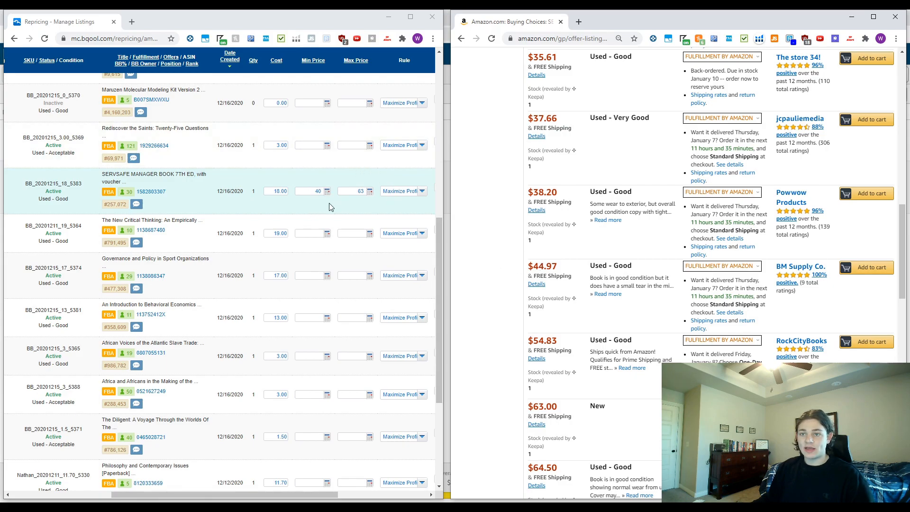
pyautogui.scroll(-1, 350, 237)
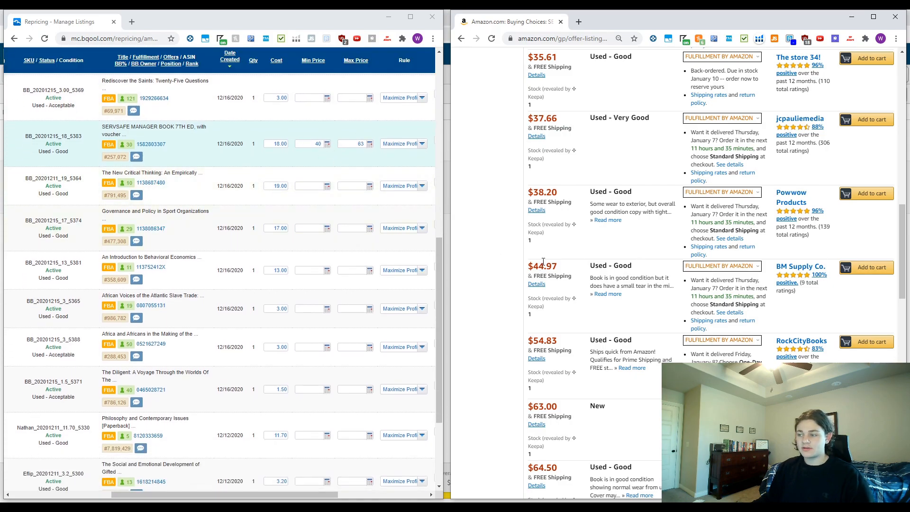
pyautogui.moveTo(529, 268); pyautogui.dragTo(582, 272)
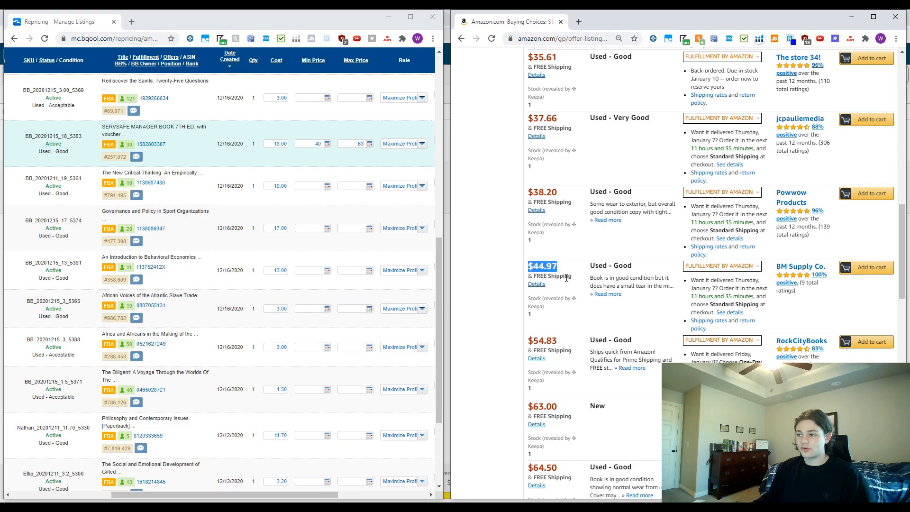
pyautogui.click(570, 270)
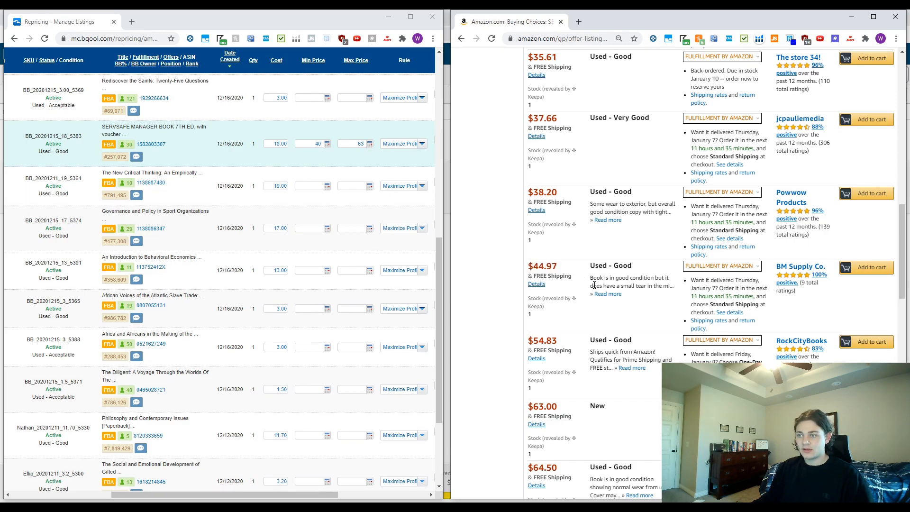
pyautogui.click(567, 271)
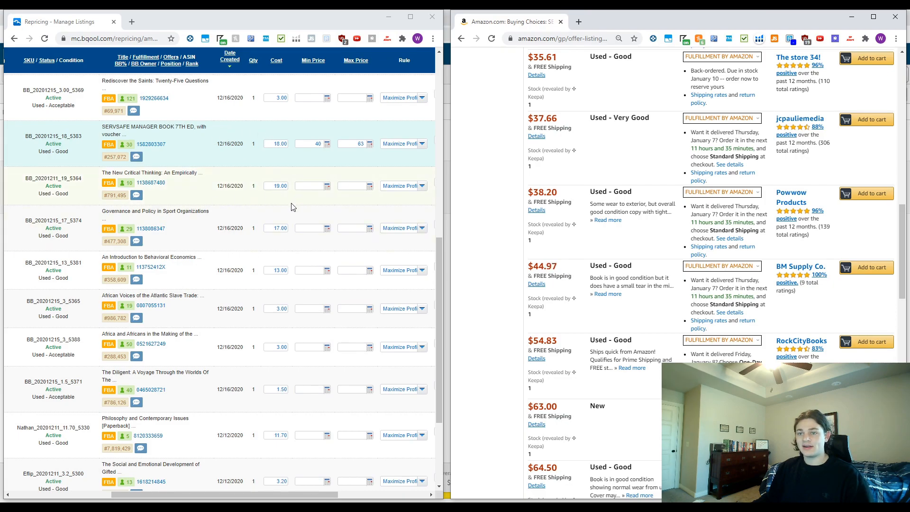
# Turn on repricing for the SERVSAFE MANAGER BOOK listing
pyautogui.hscroll(-2, 292, 206)
pyautogui.click(11, 144)
pyautogui.hscroll(4, 285, 166)
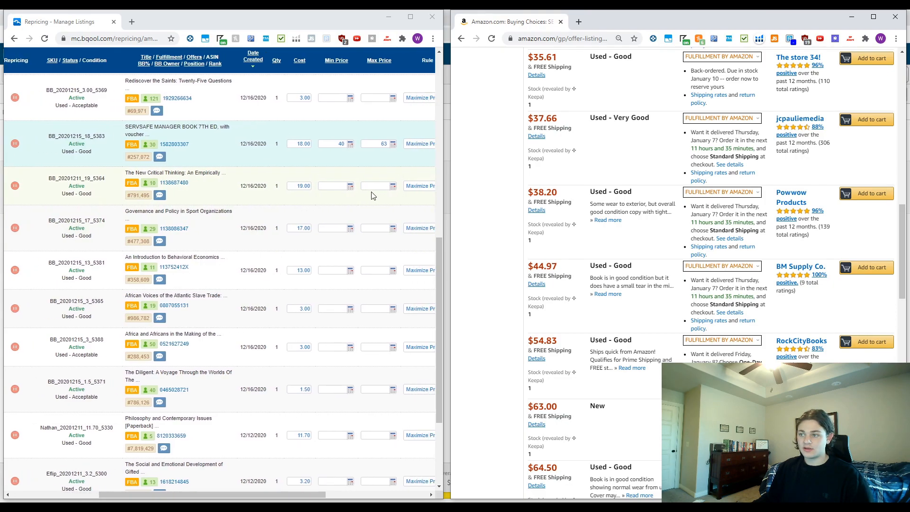
pyautogui.hscroll(-6, 257, 171)
pyautogui.click(59, 146)
pyautogui.hscroll(2, 189, 240)
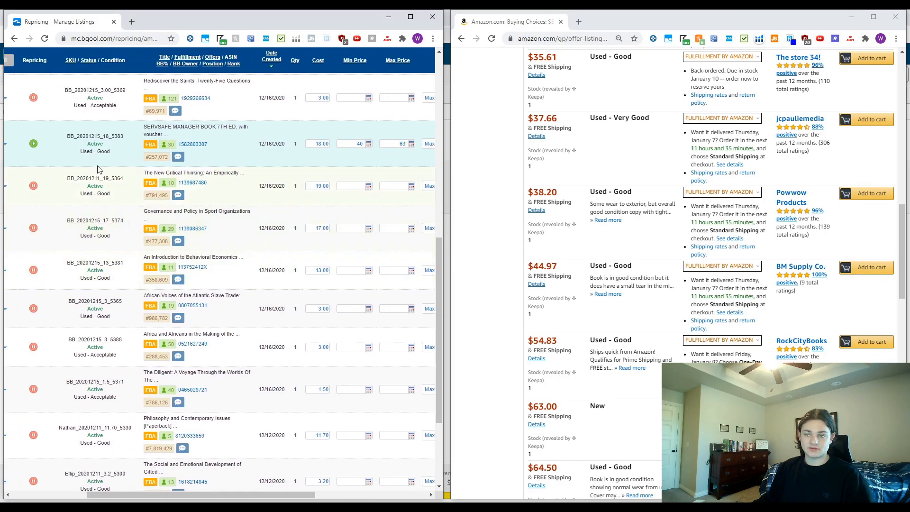
pyautogui.hscroll(2, 211, 191)
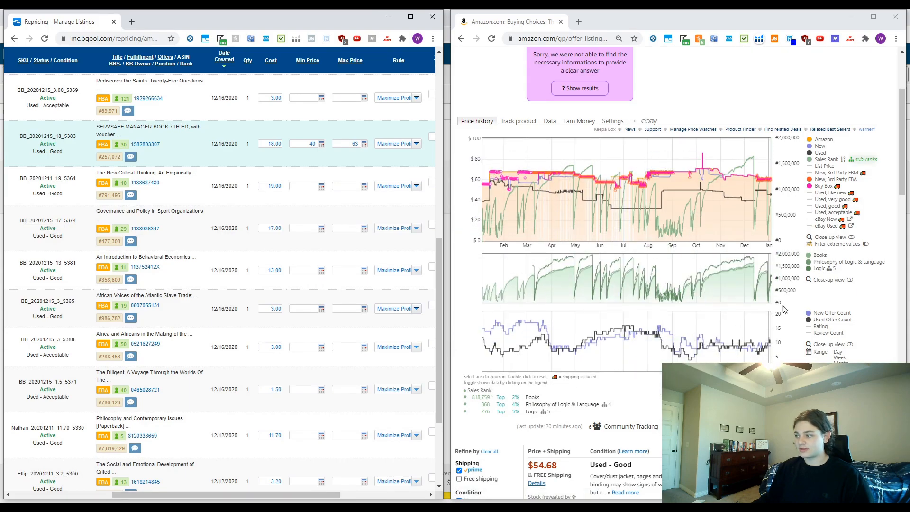
# Compare The New Critical Thinking's full and one-year price histories, and check its lowest Amazon-fulfilled offers
pyautogui.click(841, 381)
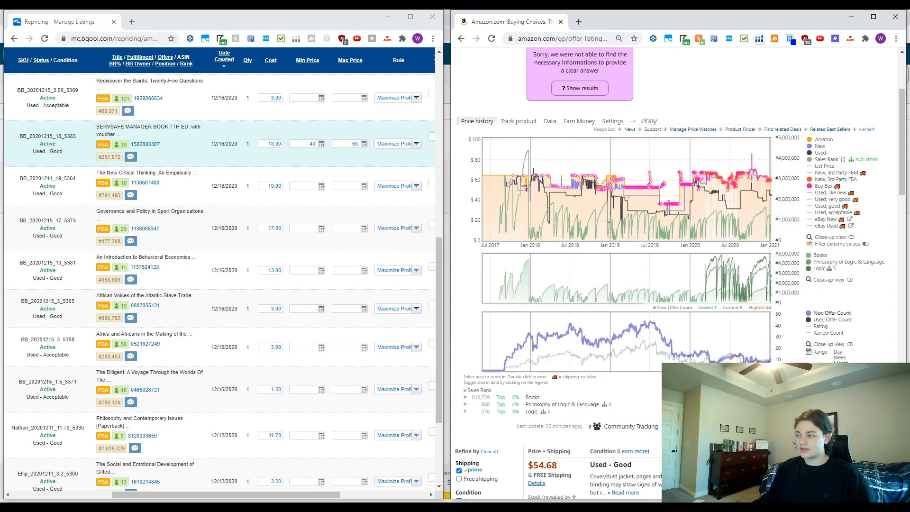
pyautogui.click(840, 374)
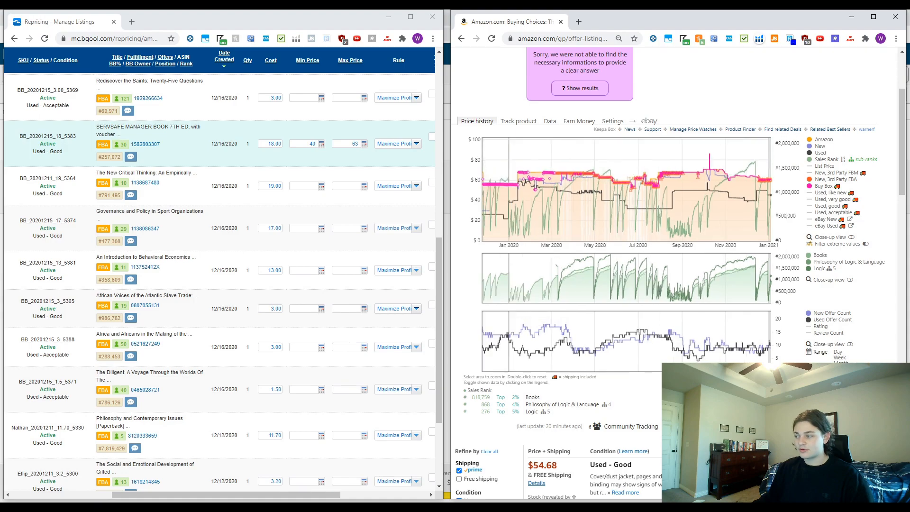
pyautogui.click(839, 383)
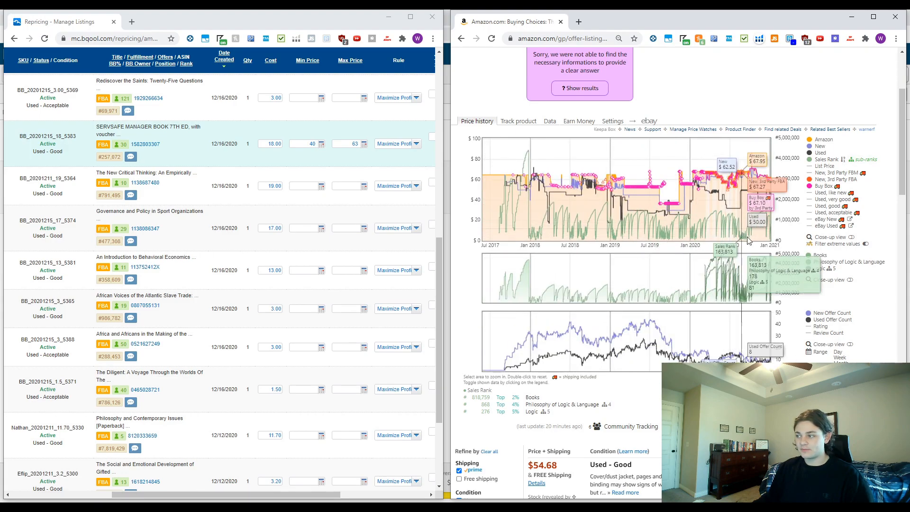
pyautogui.click(840, 374)
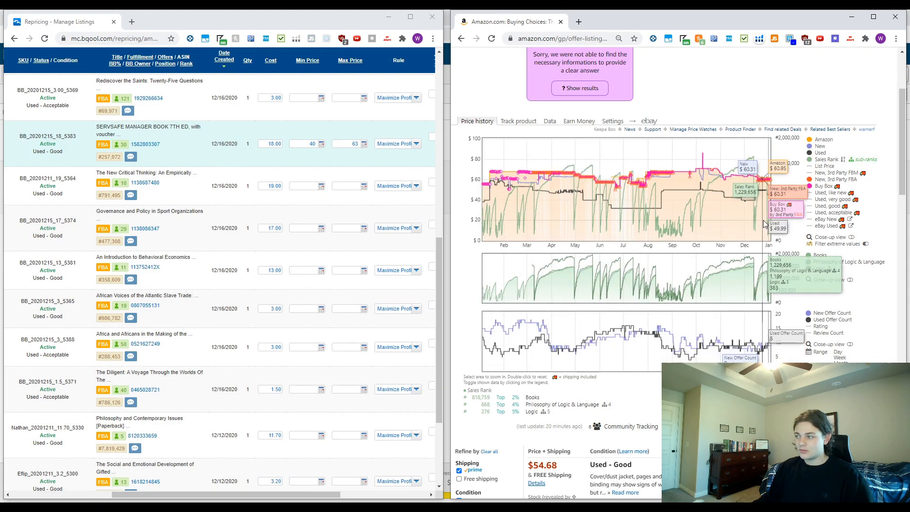
pyautogui.scroll(-1, 744, 245)
pyautogui.scroll(-5, 744, 245)
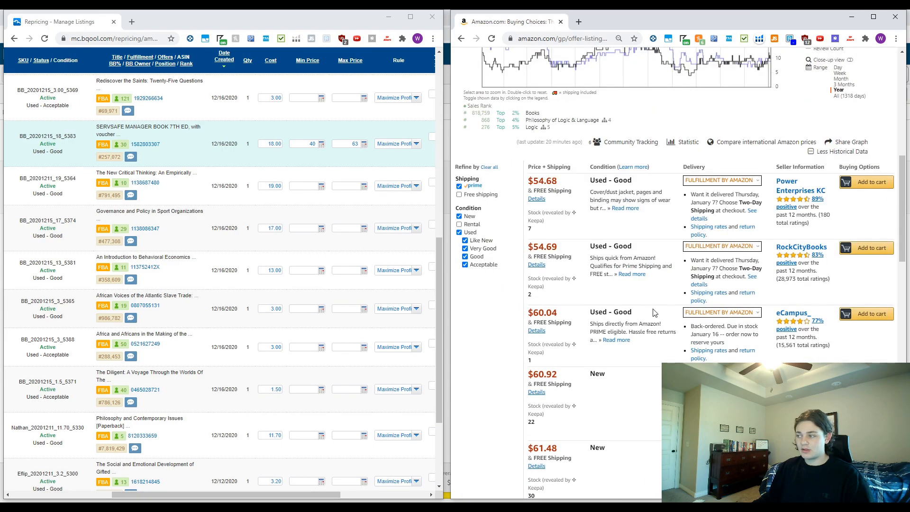
# Check the used, new and rental buying options on The New Critical Thinking's product page, and return to its offer listing
pyautogui.scroll(10, 583, 296)
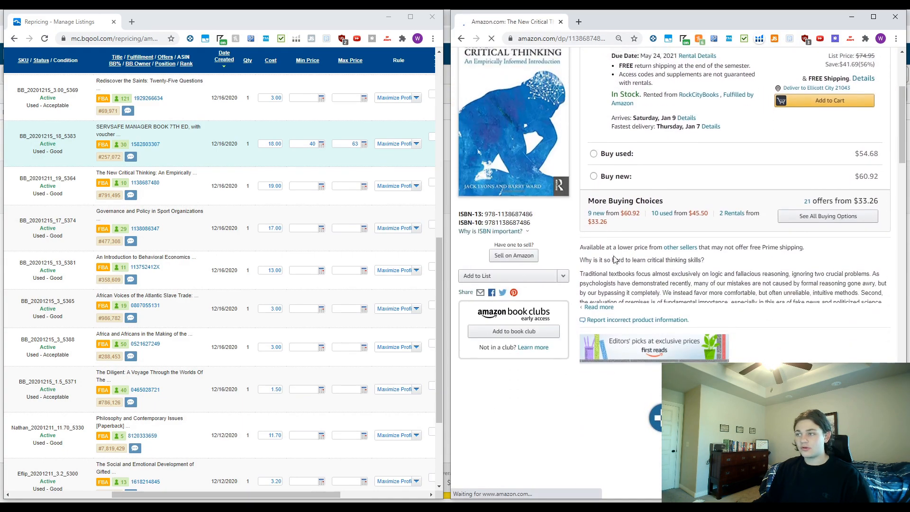
pyautogui.scroll(2, 583, 150)
pyautogui.scroll(-5, 683, 286)
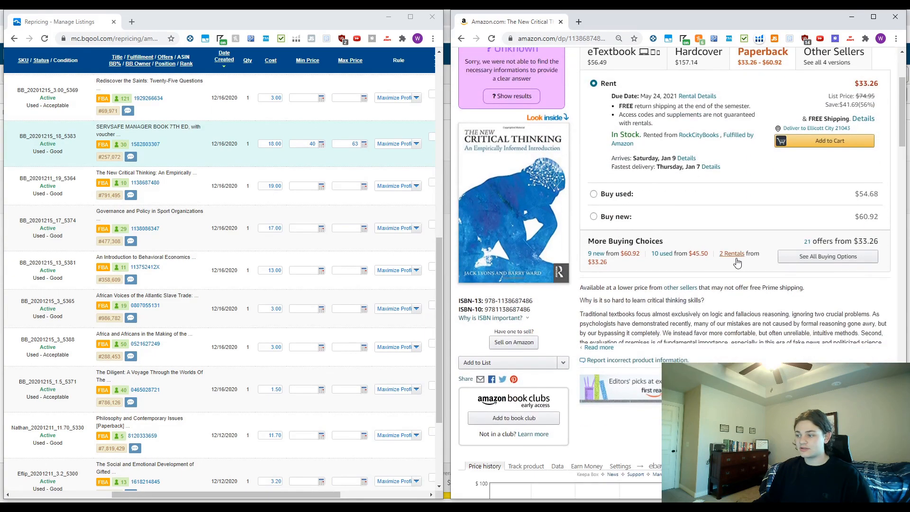
pyautogui.moveTo(592, 194); pyautogui.dragTo(749, 294)
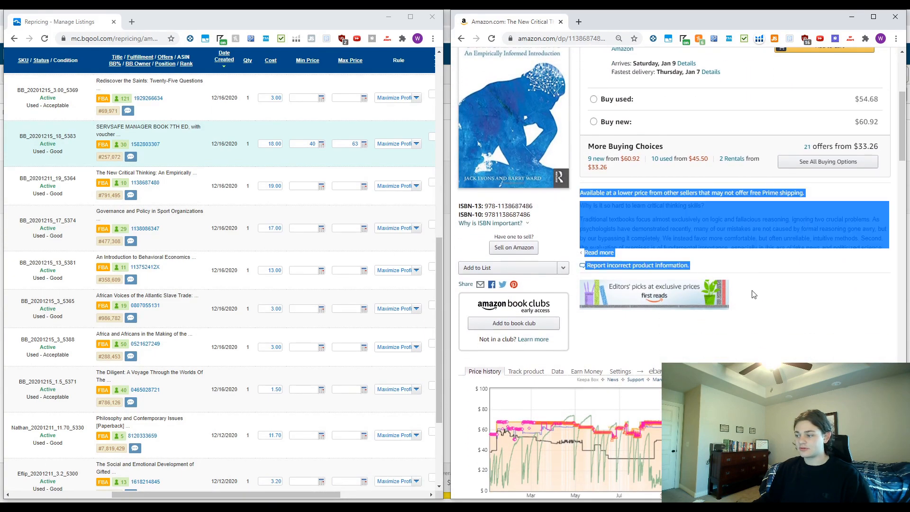
pyautogui.click(692, 277)
pyautogui.scroll(5, 590, 221)
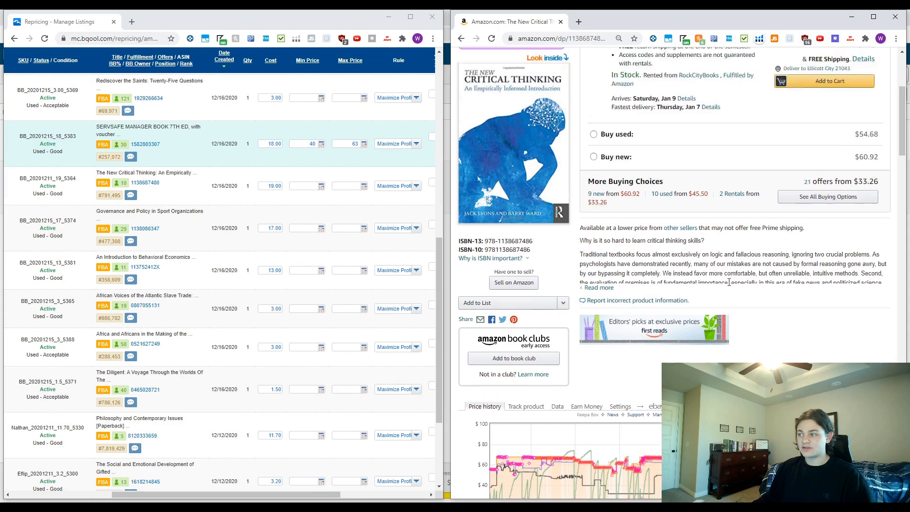
pyautogui.scroll(-5, 616, 284)
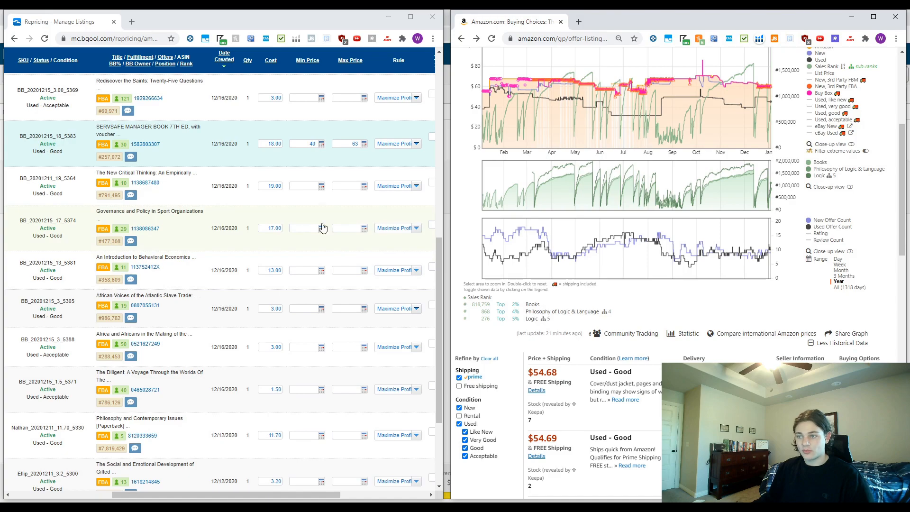
# Set The New Critical Thinking listing's min price to 50 and its max price to 80
pyautogui.click(303, 186)
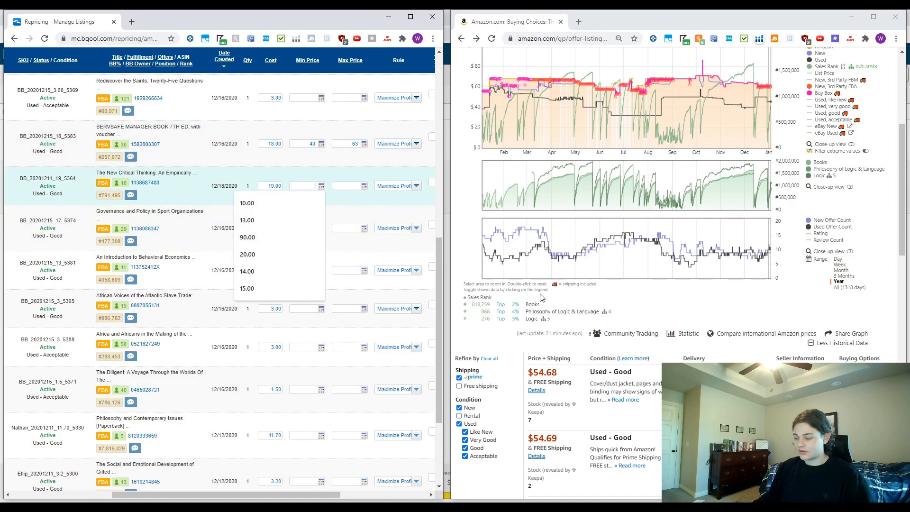
pyautogui.write('50')
pyautogui.moveTo(533, 372); pyautogui.dragTo(547, 373)
pyautogui.scroll(-3, 556, 375)
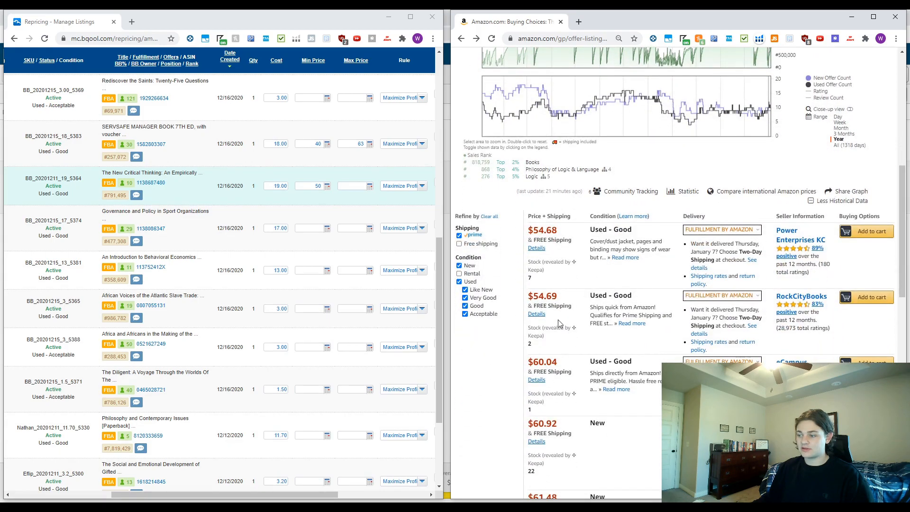
pyautogui.scroll(2, 556, 375)
pyautogui.click(352, 186)
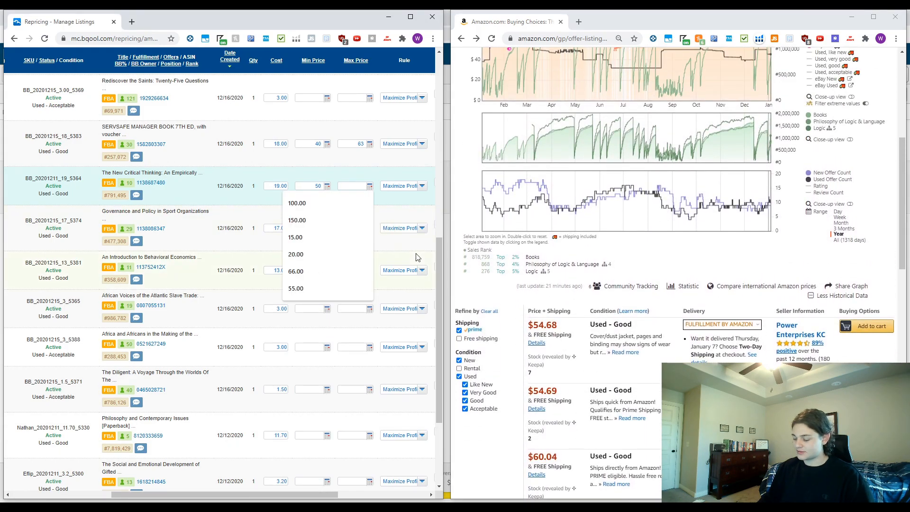
pyautogui.write('80')
pyautogui.press('Return')
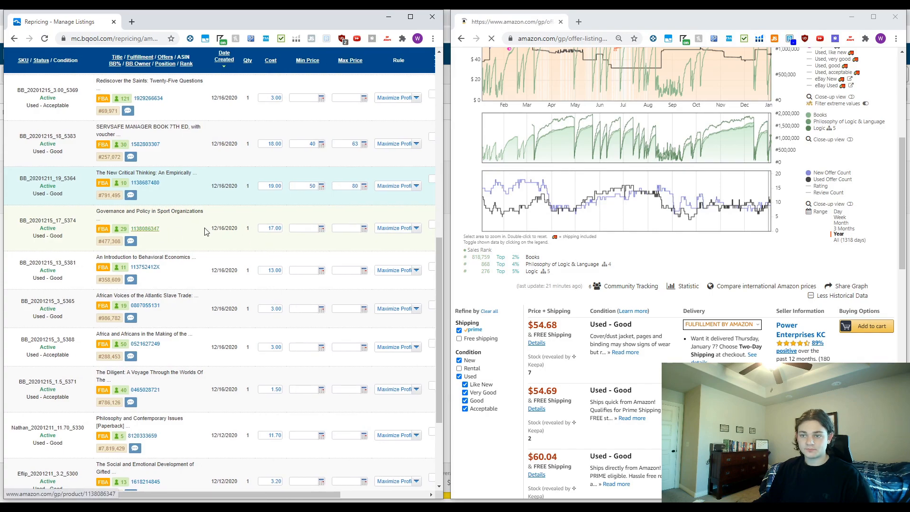
# Open the Amazon page for Governance and Policy in Sport Organizations and review its price history and cheapest offers
pyautogui.click(166, 229)
pyautogui.scroll(-2, 622, 327)
pyautogui.scroll(1, 669, 283)
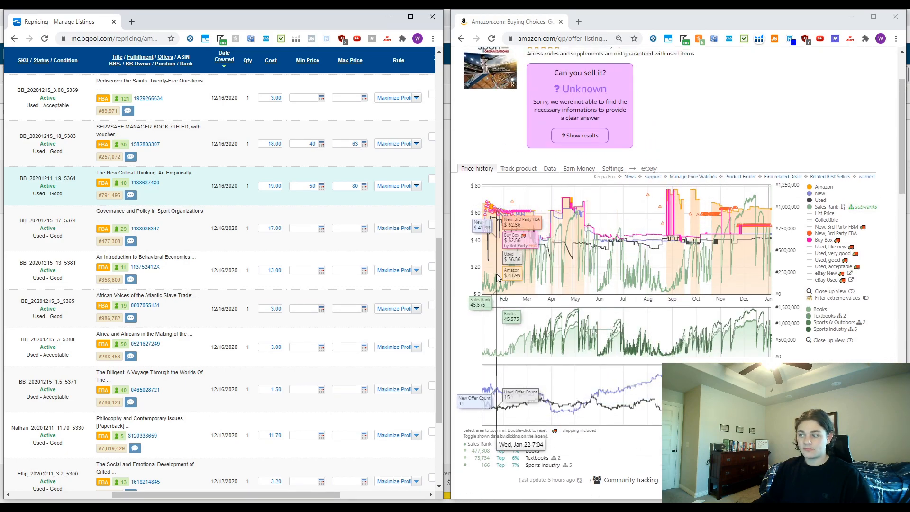
pyautogui.scroll(-6, 564, 282)
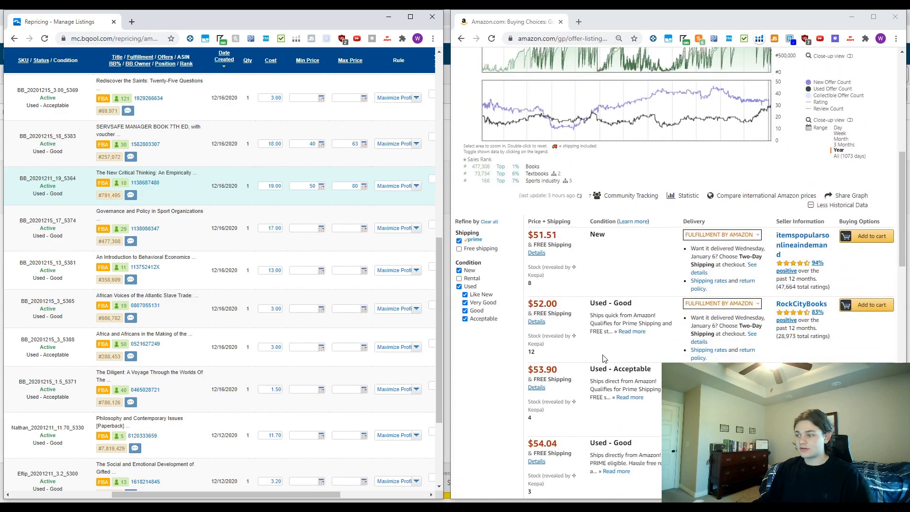
pyautogui.scroll(-2, 599, 360)
pyautogui.scroll(1, 564, 237)
pyautogui.moveTo(532, 187); pyautogui.dragTo(562, 189)
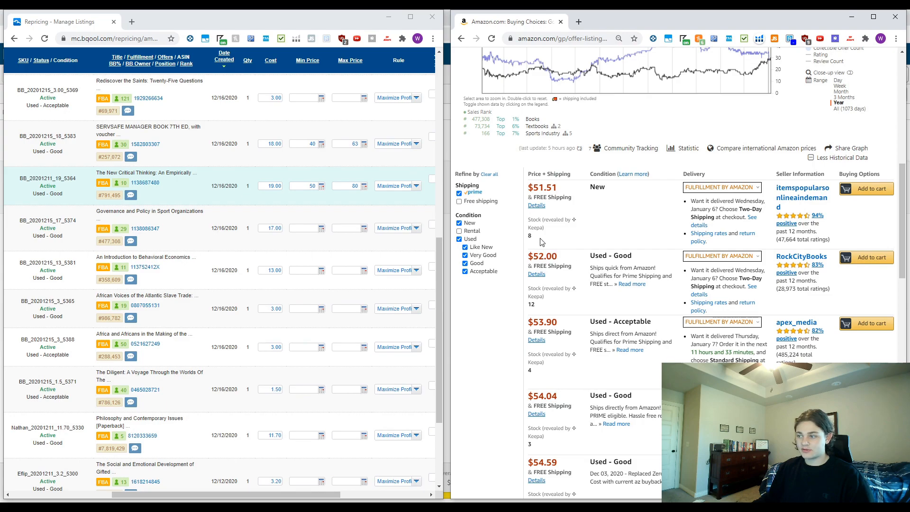
# Compare the Governance and Policy in Sport Organizations price history and offer counts with its full range of new and used offers
pyautogui.scroll(6, 616, 237)
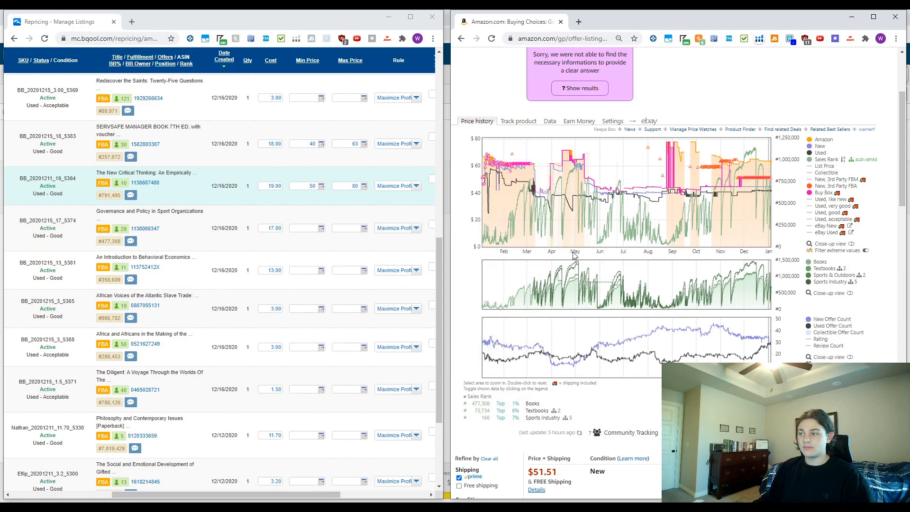
pyautogui.scroll(-6, 573, 255)
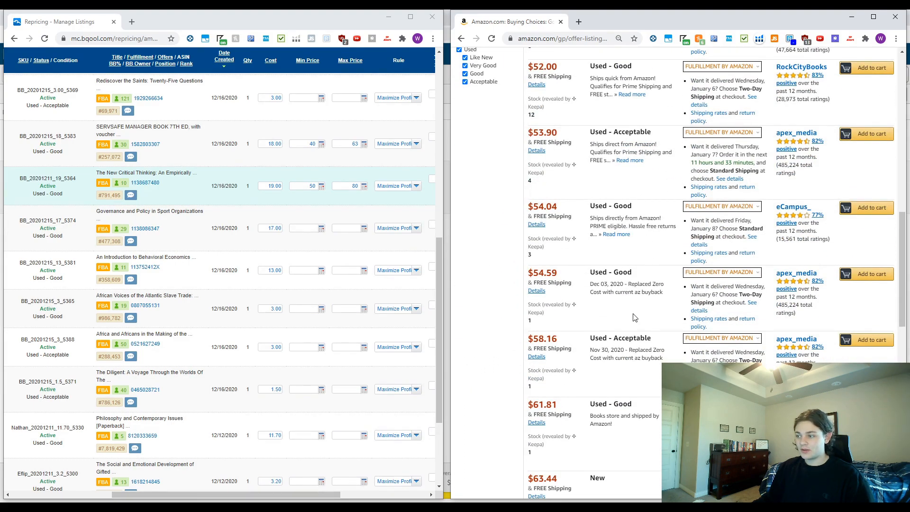
pyautogui.scroll(1, 636, 317)
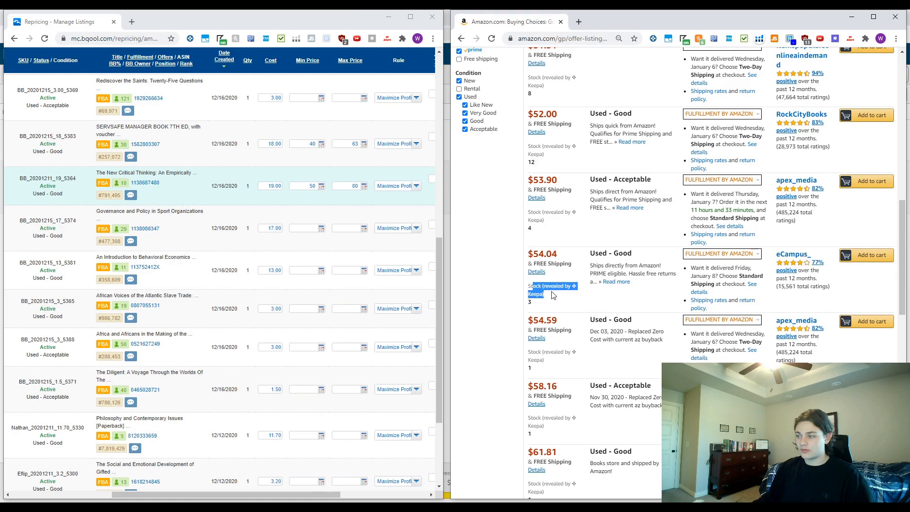
pyautogui.scroll(4, 593, 300)
pyautogui.scroll(-3, 616, 308)
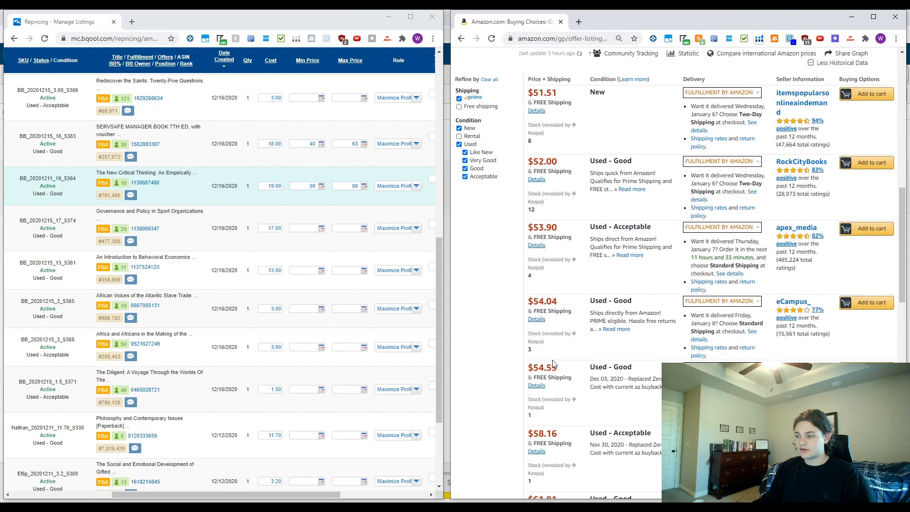
pyautogui.scroll(-5, 536, 332)
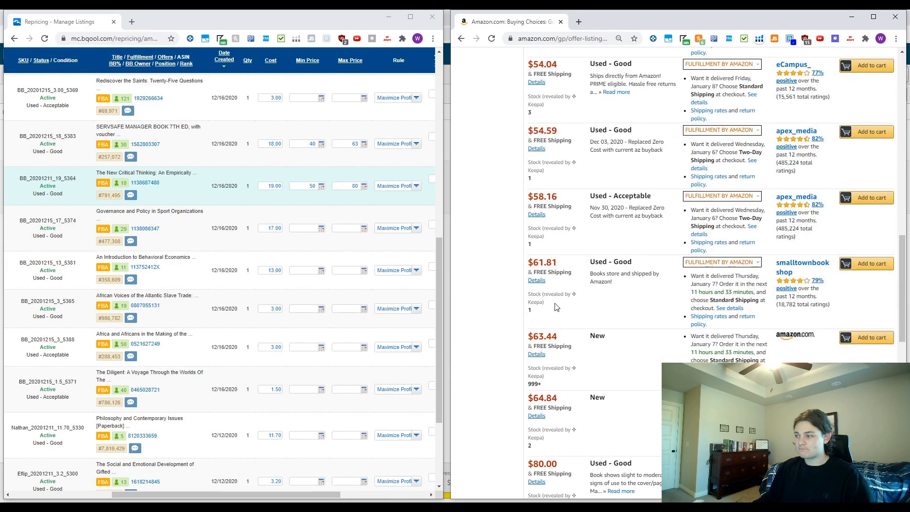
pyautogui.scroll(-1, 598, 237)
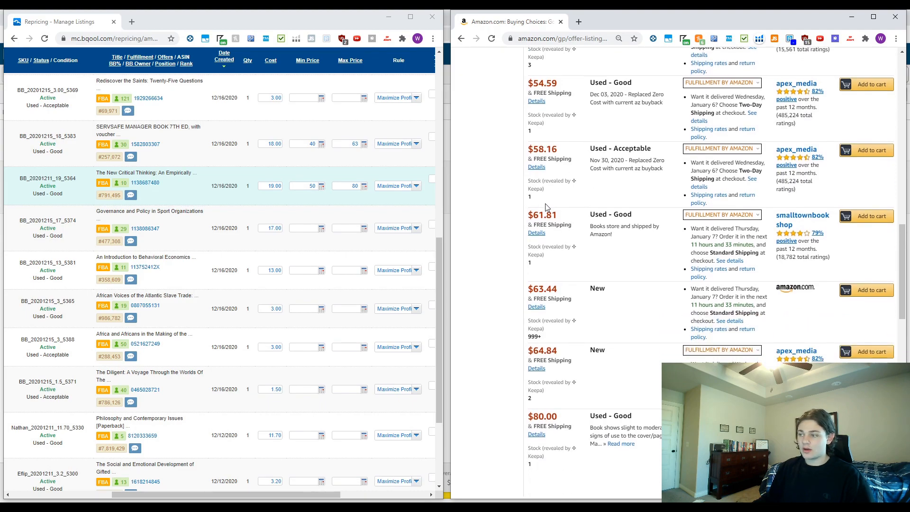
pyautogui.scroll(8, 618, 237)
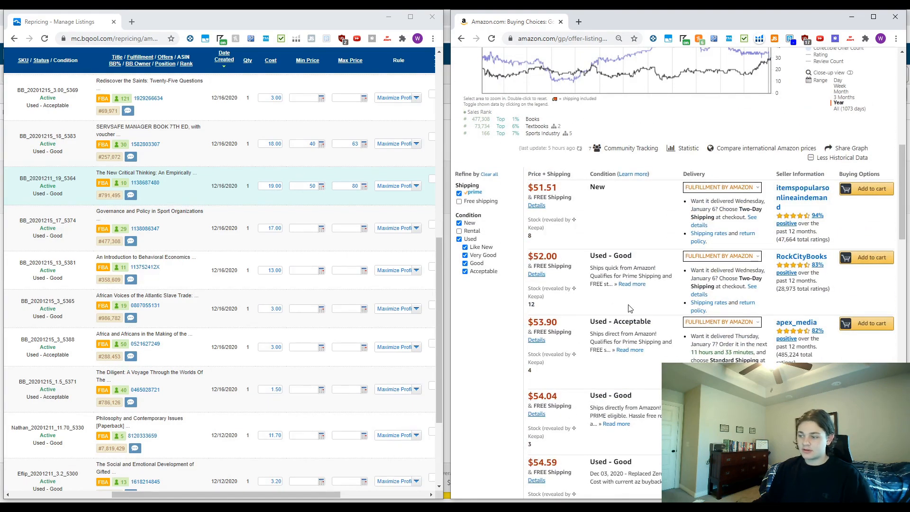
pyautogui.scroll(3, 631, 309)
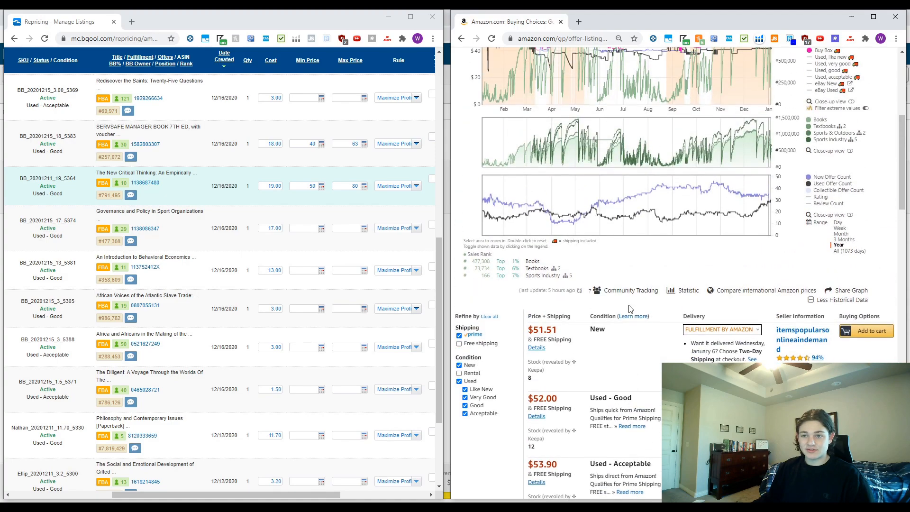
# Set the Governance and Policy in Sport Organizations listing's min price to 52 and its max price to 90
pyautogui.scroll(3, 631, 309)
pyautogui.scroll(-2, 630, 309)
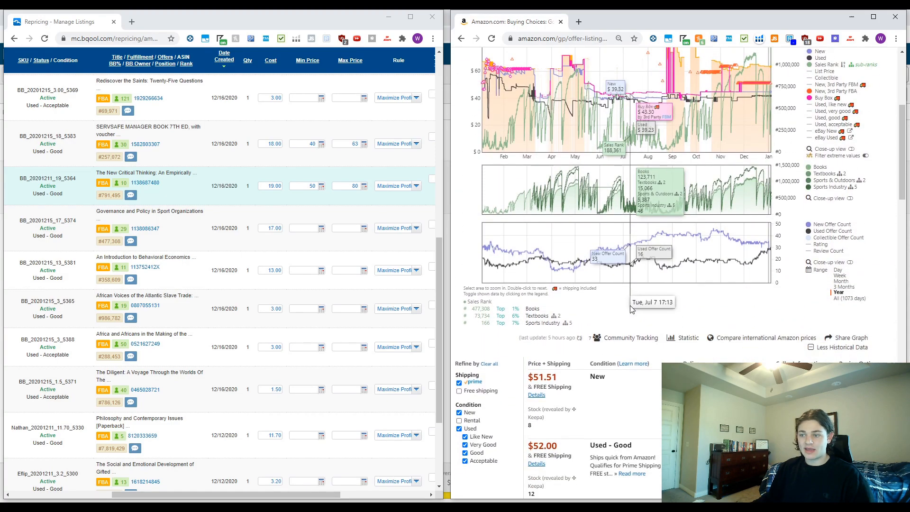
pyautogui.scroll(-5, 675, 131)
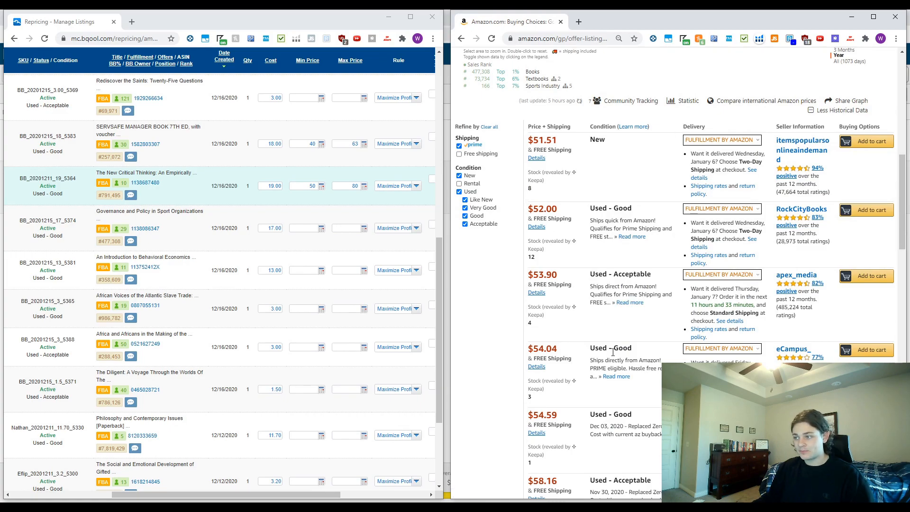
pyautogui.click(298, 226)
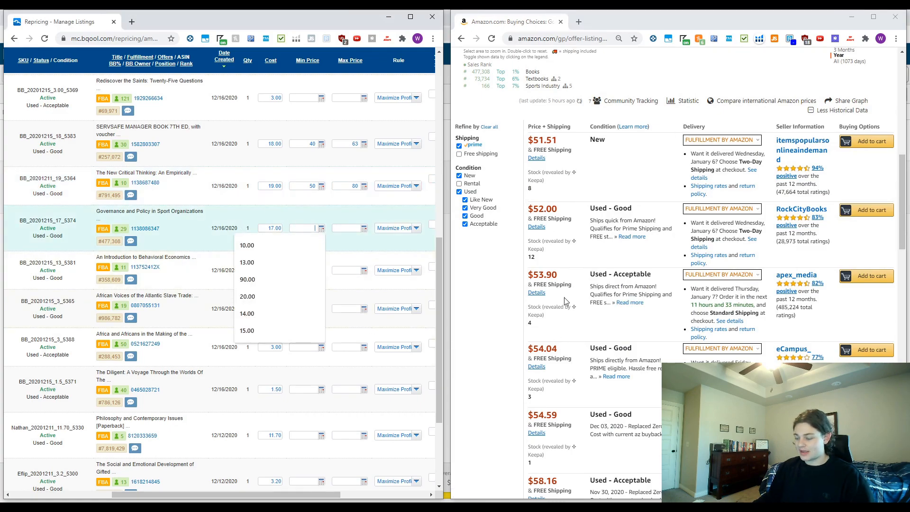
pyautogui.write('52')
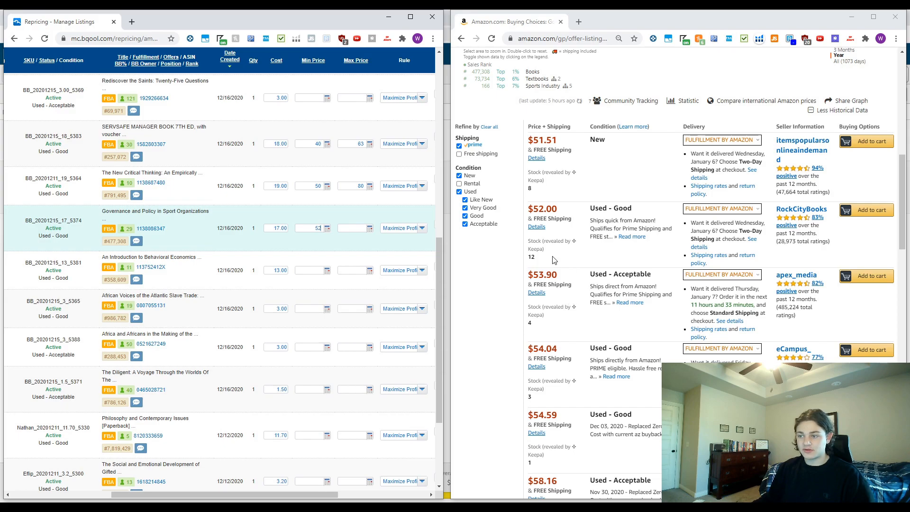
pyautogui.write('90')
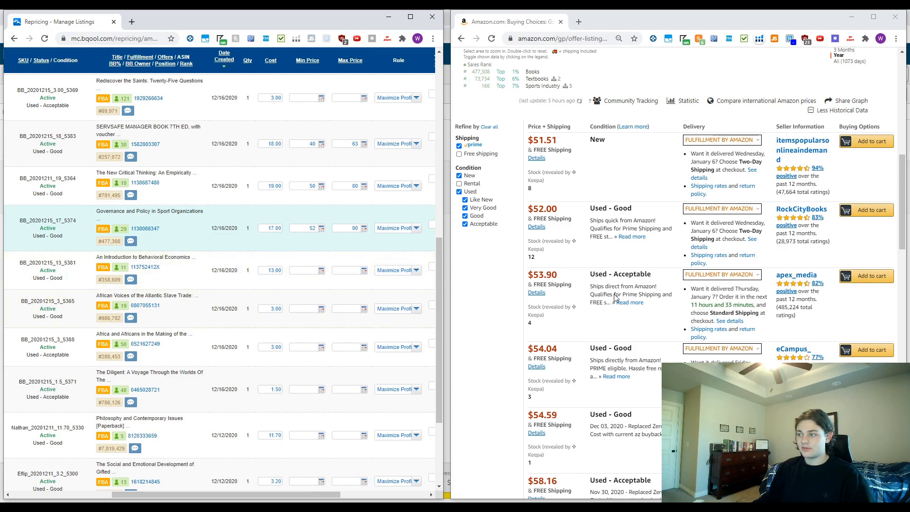
# Examine the higher-priced used and new offers for Governance and Policy in Sport Organizations, including Amazon's own new offer
pyautogui.scroll(-8, 558, 299)
pyautogui.scroll(3, 632, 361)
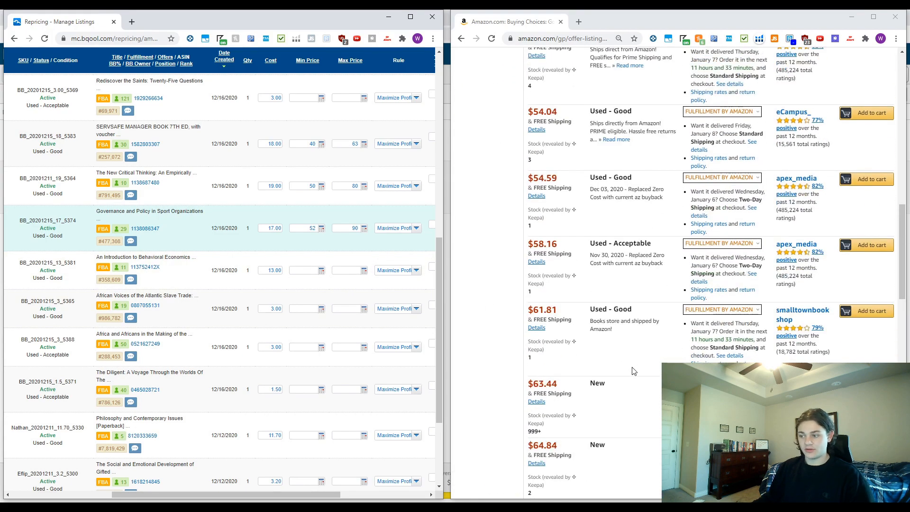
pyautogui.scroll(-2, 616, 377)
pyautogui.moveTo(527, 290); pyautogui.dragTo(573, 297)
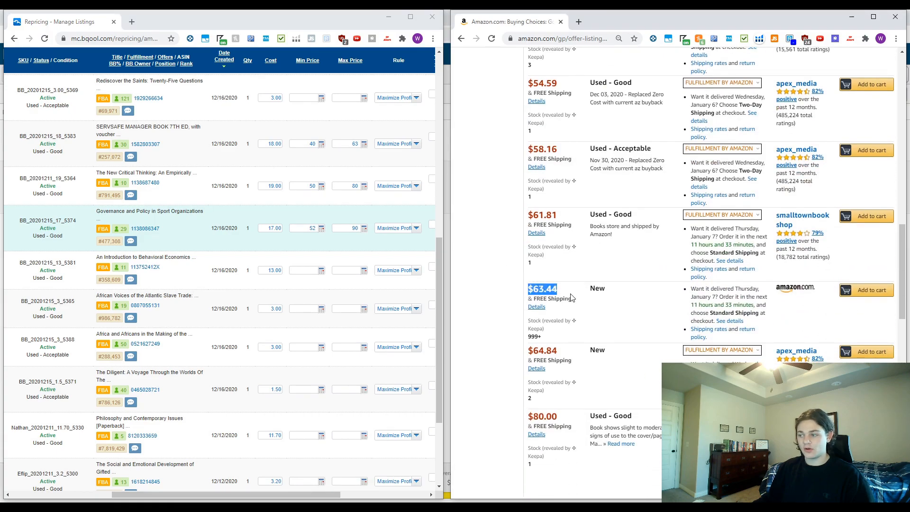
pyautogui.scroll(4, 582, 299)
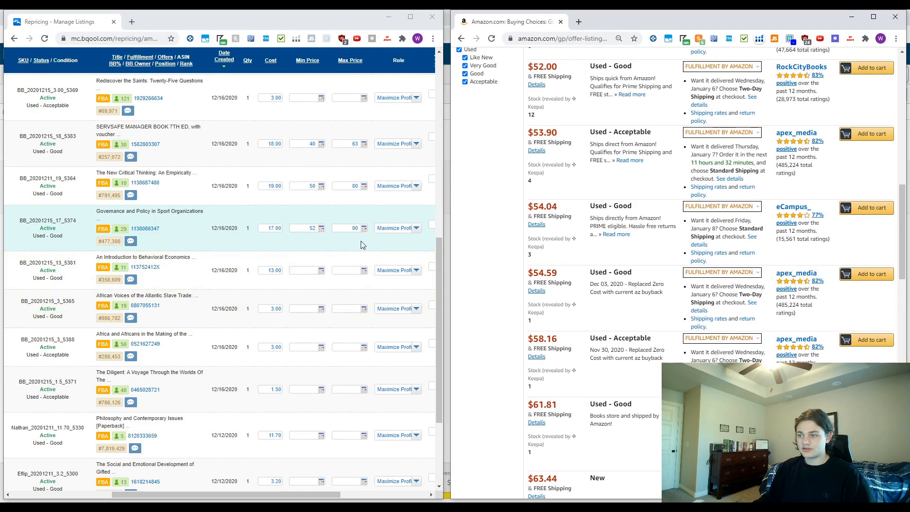
pyautogui.scroll(-3, 622, 333)
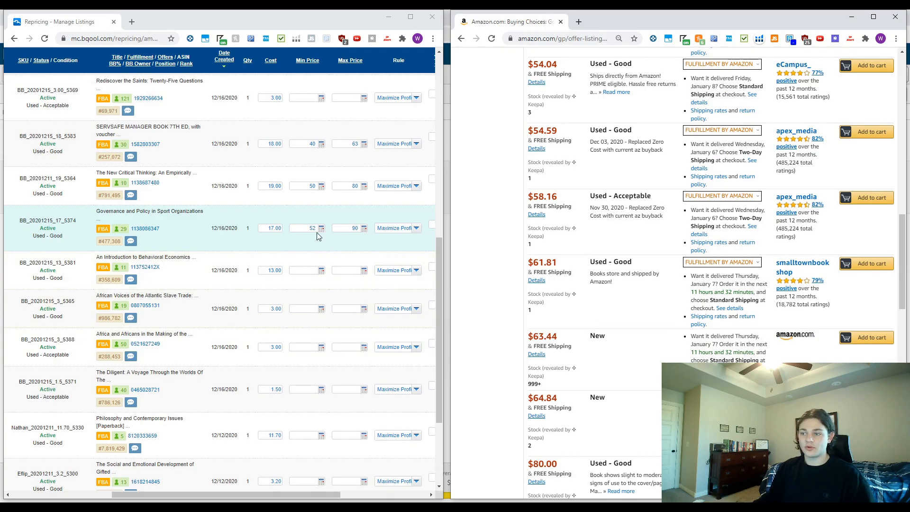
pyautogui.click(307, 247)
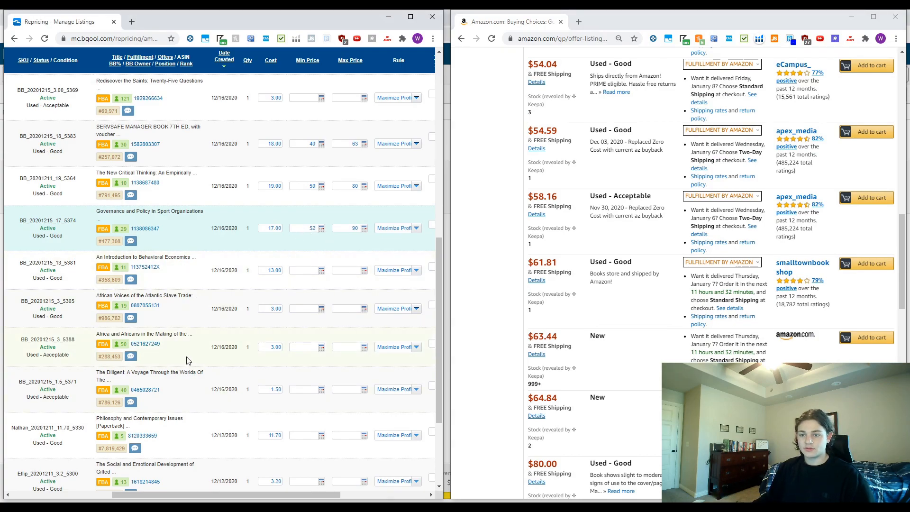
# Open the Amazon offer page for Africa and Africans in the Making of the Atlantic World and check its price history and offers
pyautogui.scroll(-2, 187, 361)
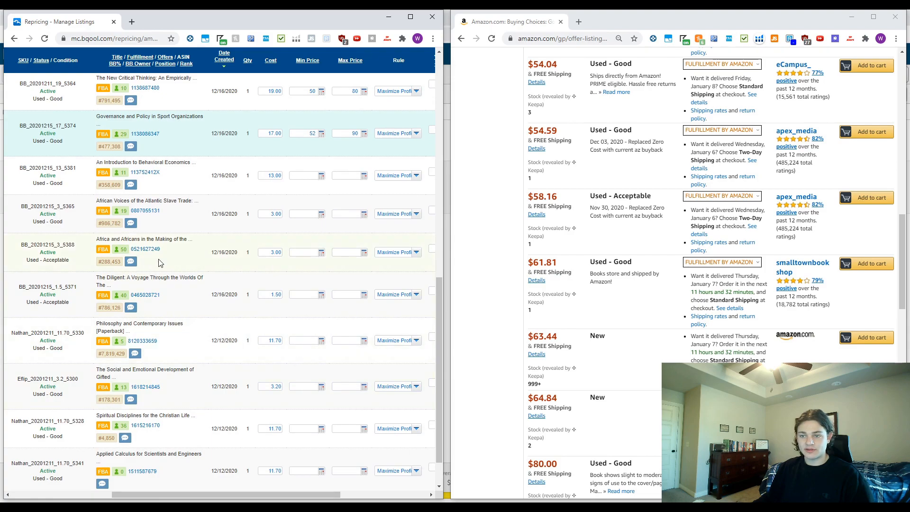
pyautogui.click(159, 250)
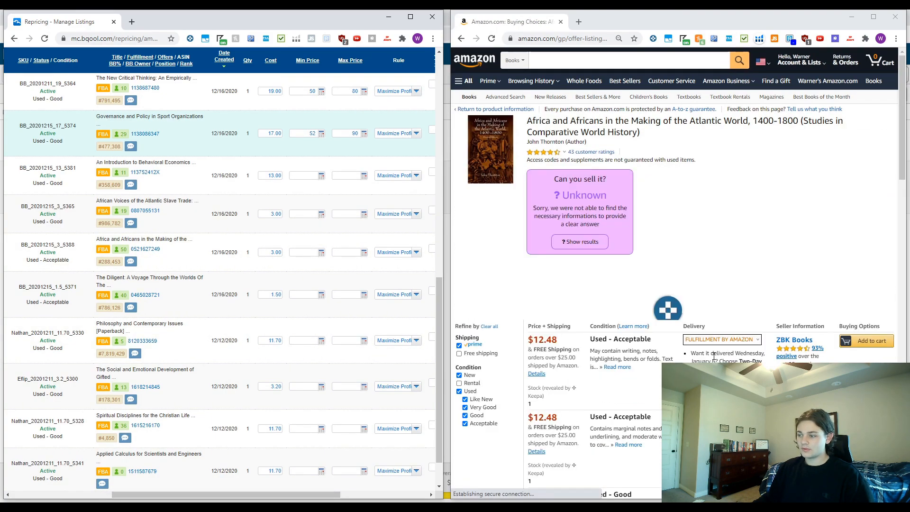
pyautogui.scroll(-1, 659, 323)
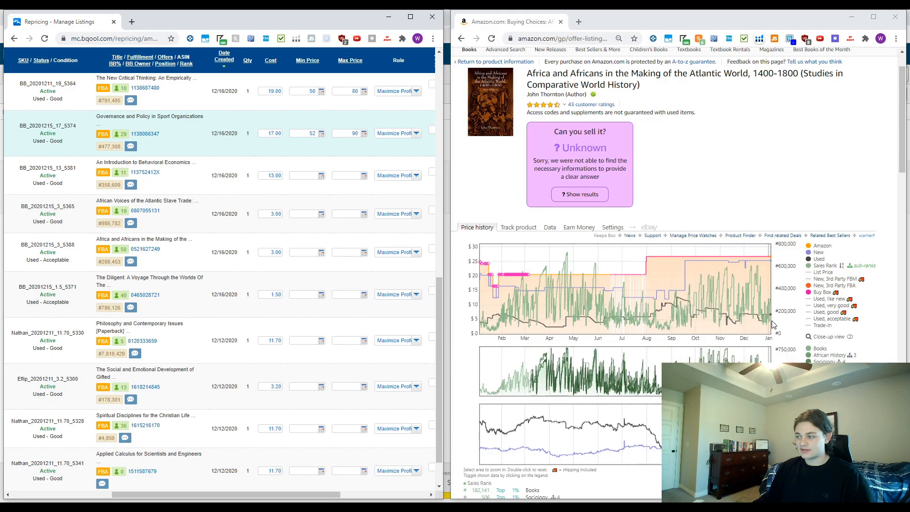
pyautogui.scroll(-10, 773, 325)
pyautogui.scroll(12, 569, 353)
pyautogui.scroll(-2, 667, 281)
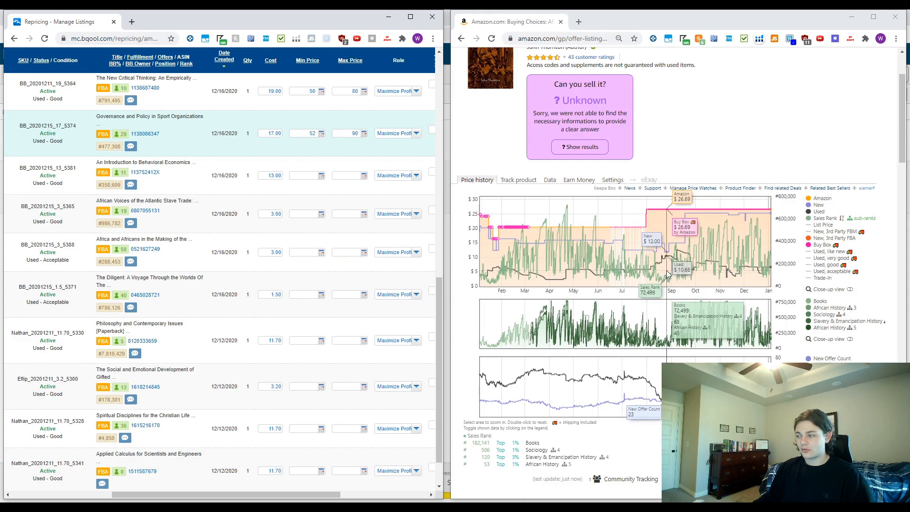
# Compare the used price and offer count trends for Africa and Africans with its full list of competing offers
pyautogui.scroll(-8, 667, 266)
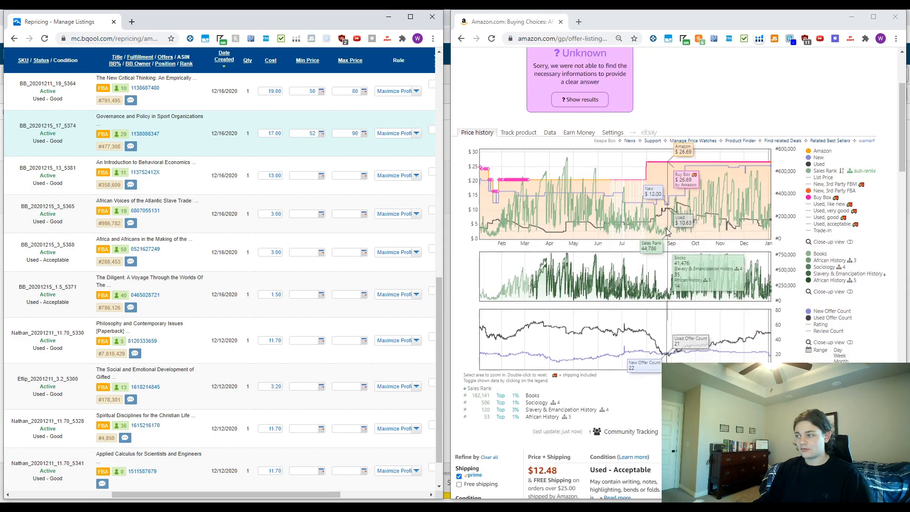
pyautogui.scroll(-10, 651, 228)
pyautogui.scroll(3, 598, 382)
pyautogui.scroll(-5, 604, 342)
pyautogui.scroll(17, 604, 341)
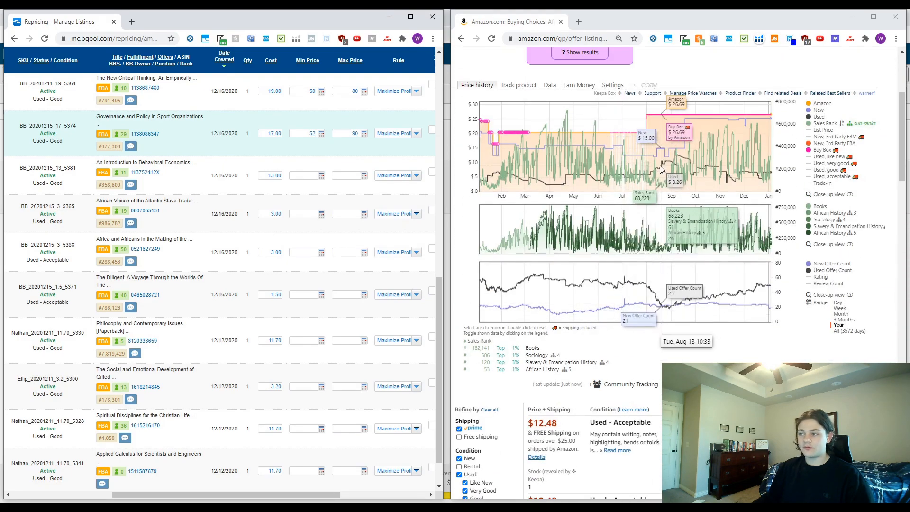
pyautogui.scroll(2, 617, 284)
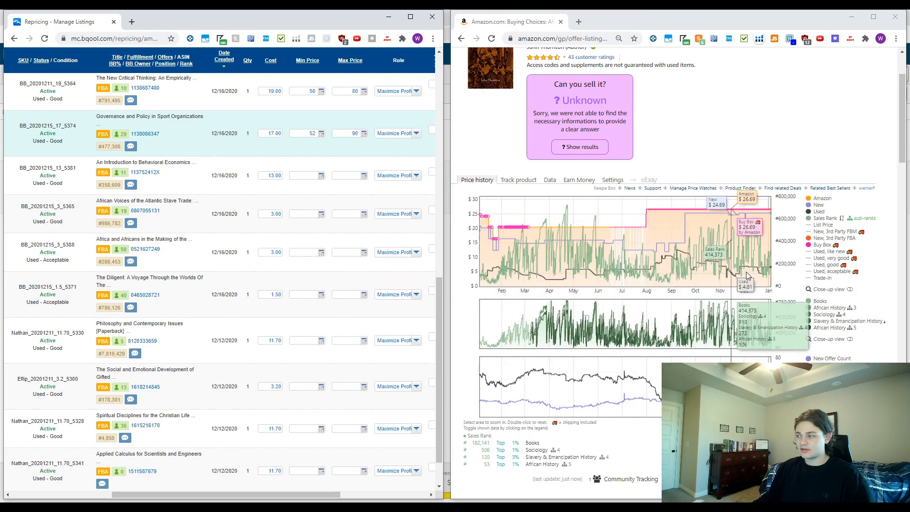
# Set the African Voices of the Atlantic Slave Trade listing's min price to 15 and max price to 40, and check its repricing status
pyautogui.click(303, 213)
pyautogui.write('15')
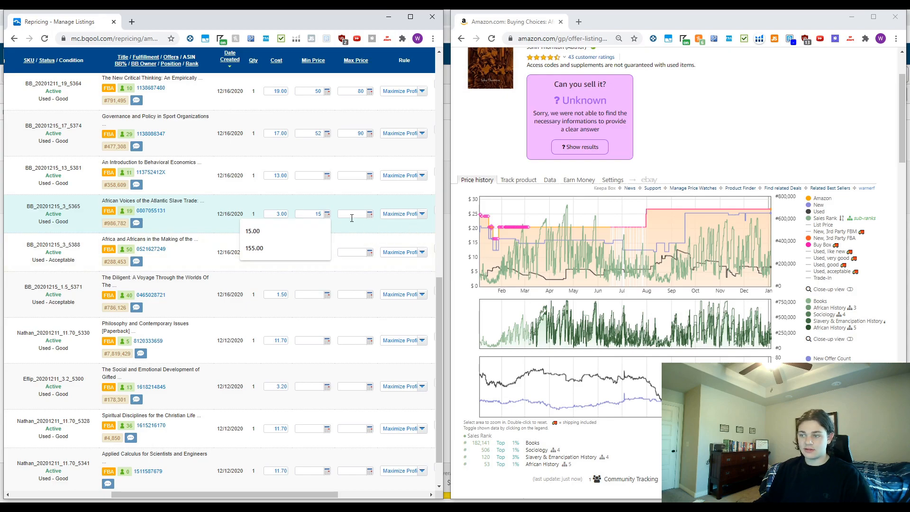
pyautogui.click(352, 217)
pyautogui.write('0')
pyautogui.press('BackSpace')
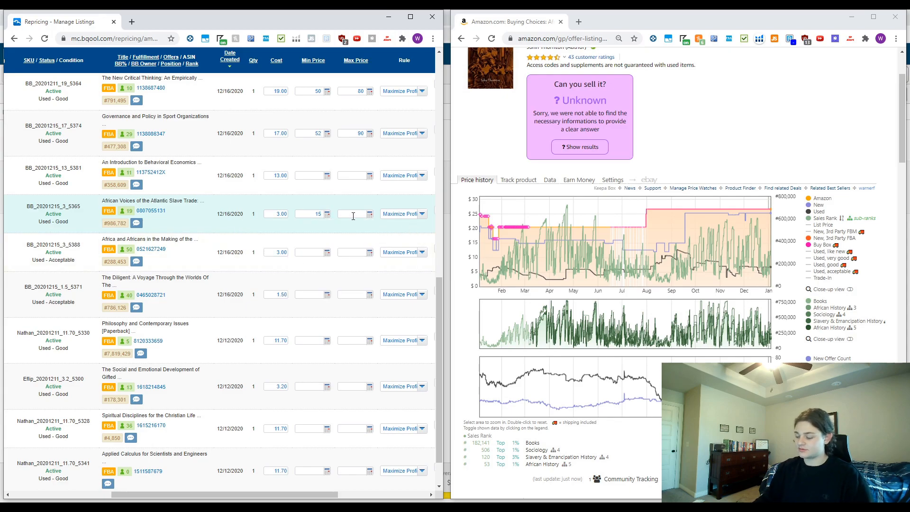
pyautogui.write('40')
pyautogui.hscroll(-1, 34, 231)
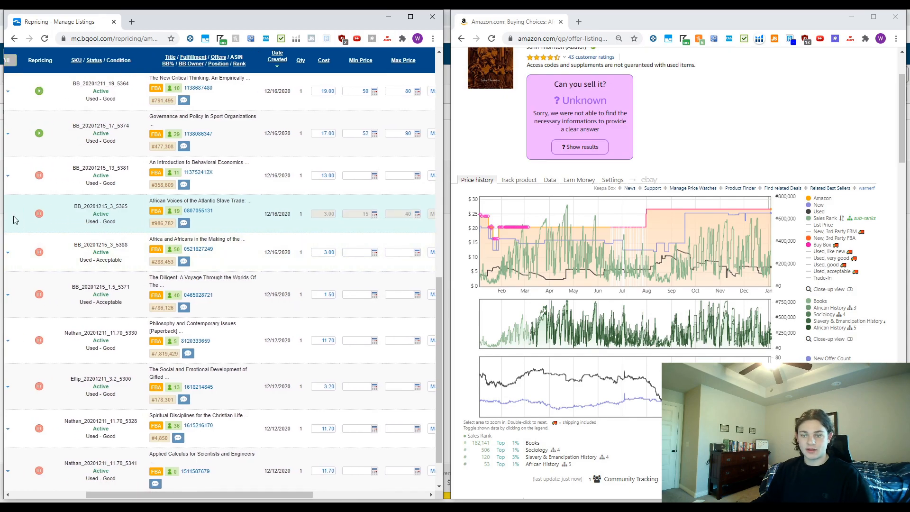
pyautogui.hscroll(1, 280, 332)
# Open the Amazon offer page for The Diligent and review its price history, offer counts and cheapest used offers
pyautogui.scroll(-1, 158, 291)
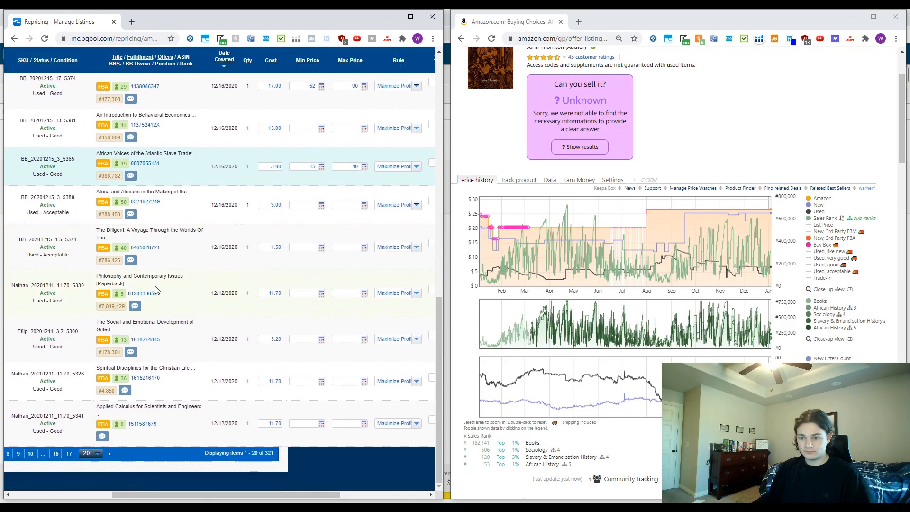
pyautogui.click(146, 248)
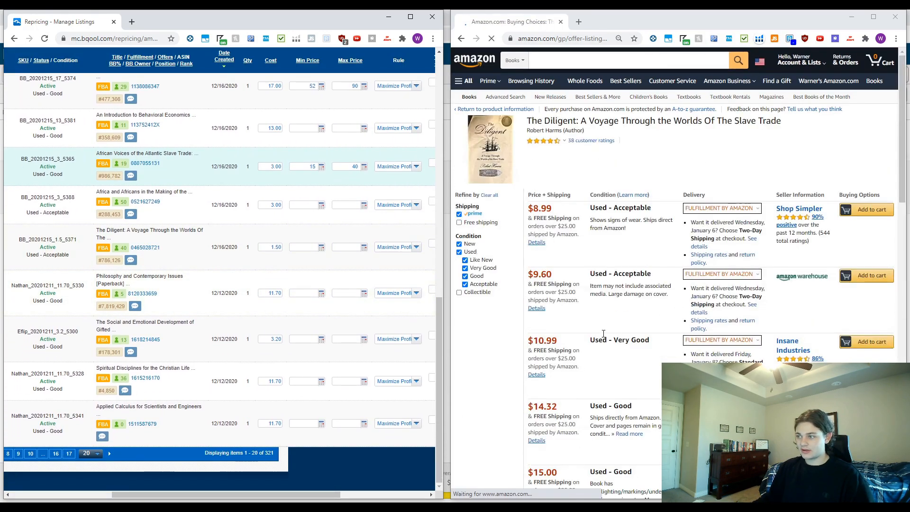
pyautogui.scroll(-1, 801, 318)
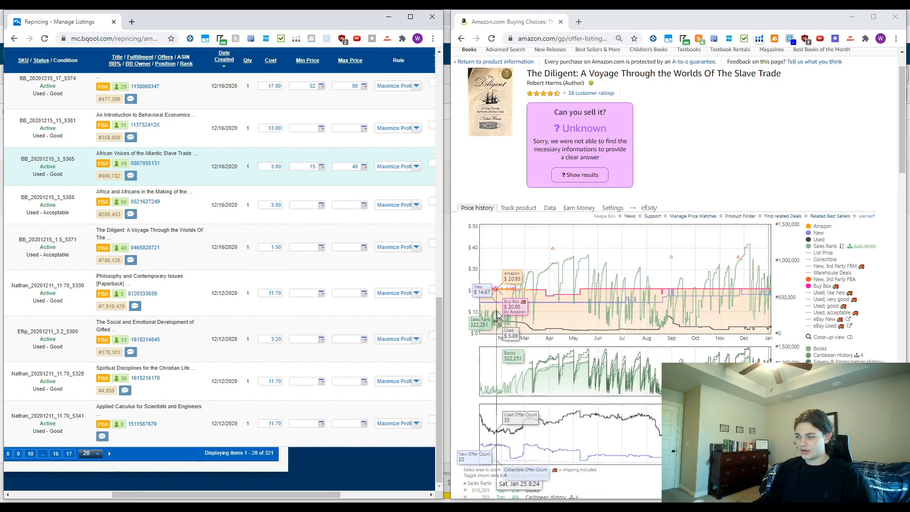
pyautogui.scroll(-4, 679, 321)
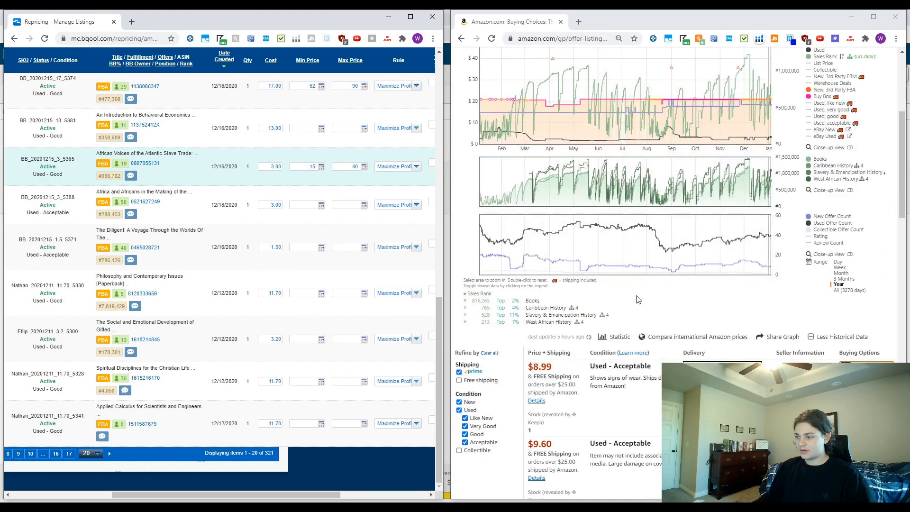
pyautogui.scroll(1, 714, 174)
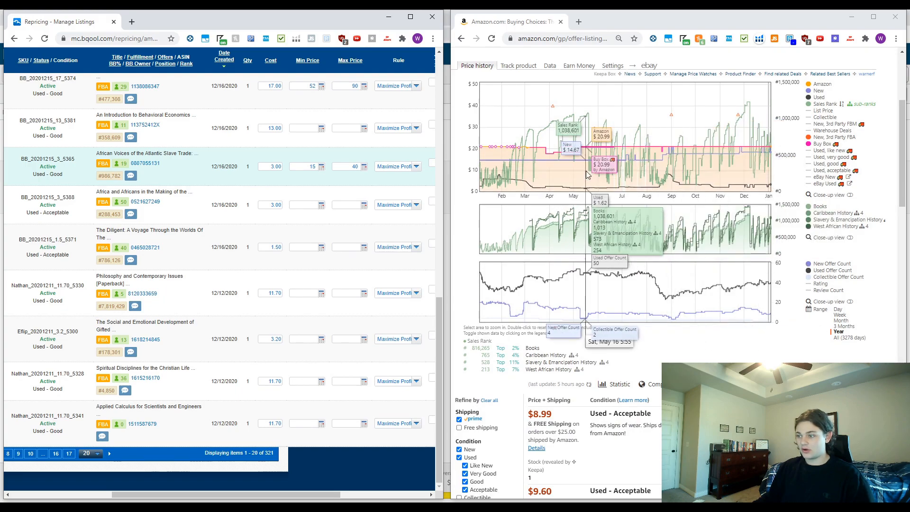
pyautogui.scroll(-8, 655, 298)
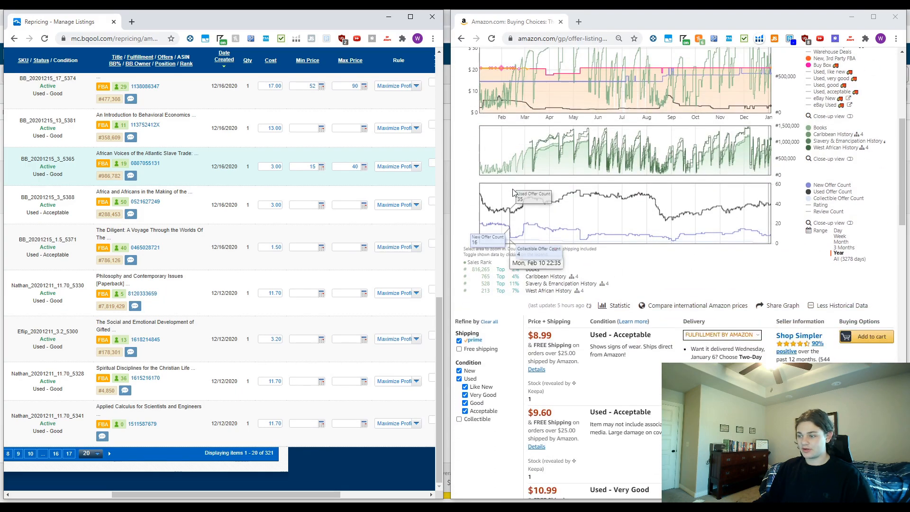
pyautogui.scroll(2, 574, 242)
pyautogui.moveTo(531, 133); pyautogui.dragTo(637, 318)
pyautogui.click(596, 349)
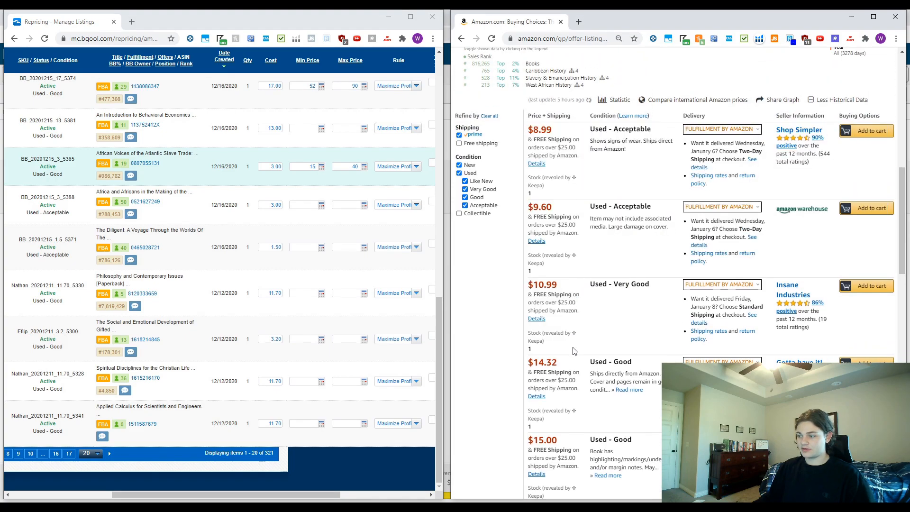
pyautogui.scroll(5, 583, 336)
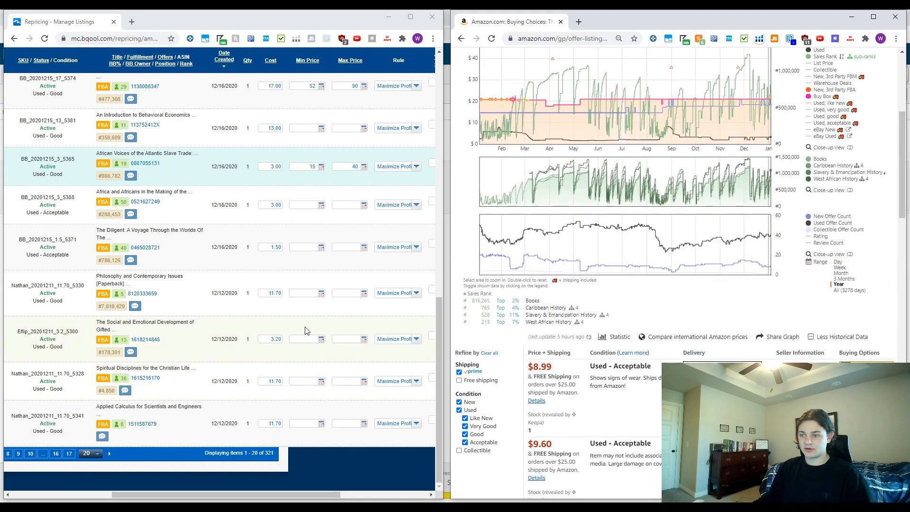
# Set The Diligent listing's min price to 14 and its max price to 22
pyautogui.click(305, 248)
pyautogui.write('14')
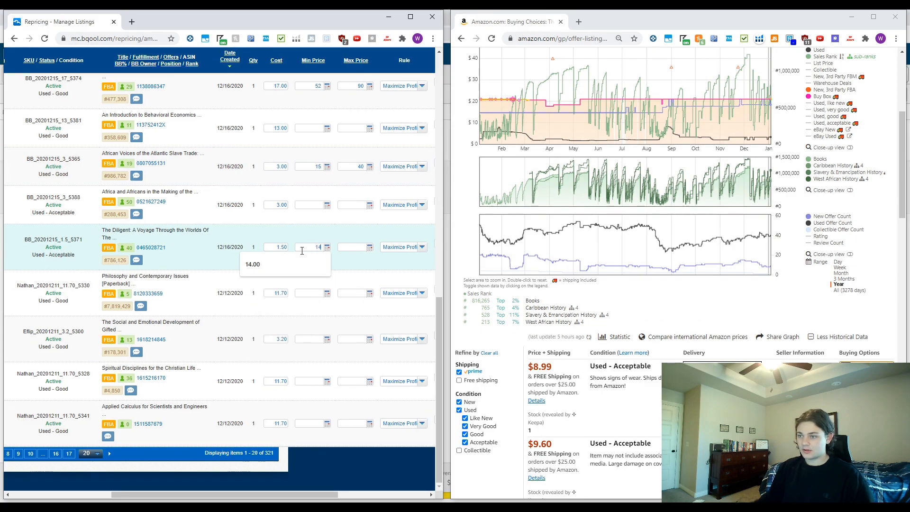
pyautogui.click(349, 247)
pyautogui.write('22.00')
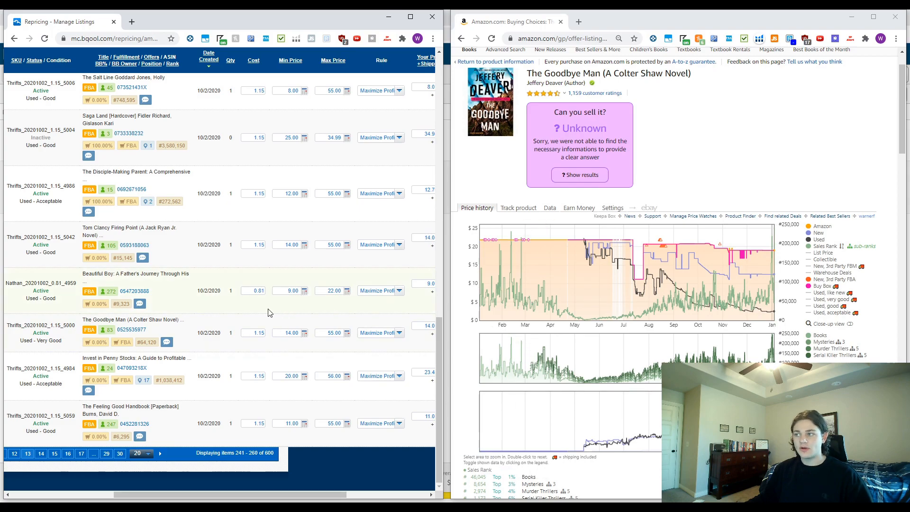
# Examine The Goodbye Man's price history against its listing prices, zooming the graph to the period up to September and restoring the full year
pyautogui.scroll(-4, 645, 271)
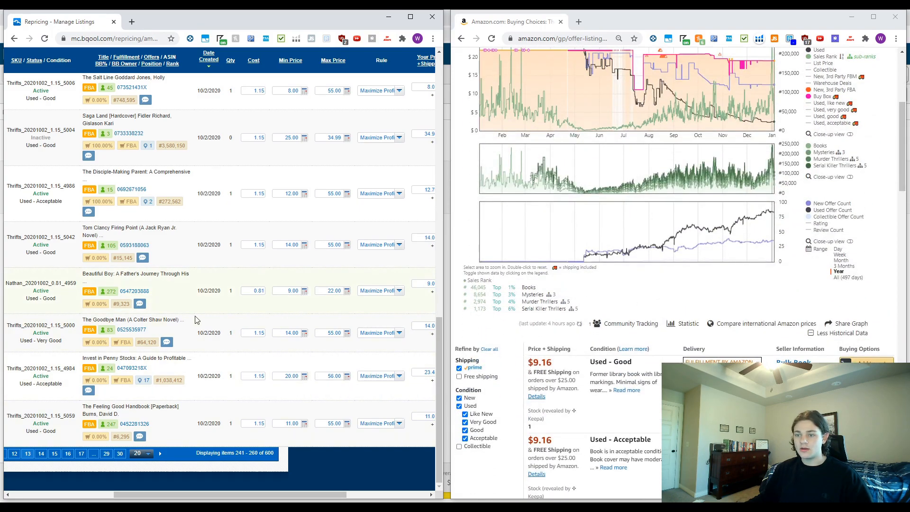
pyautogui.hscroll(2, 228, 357)
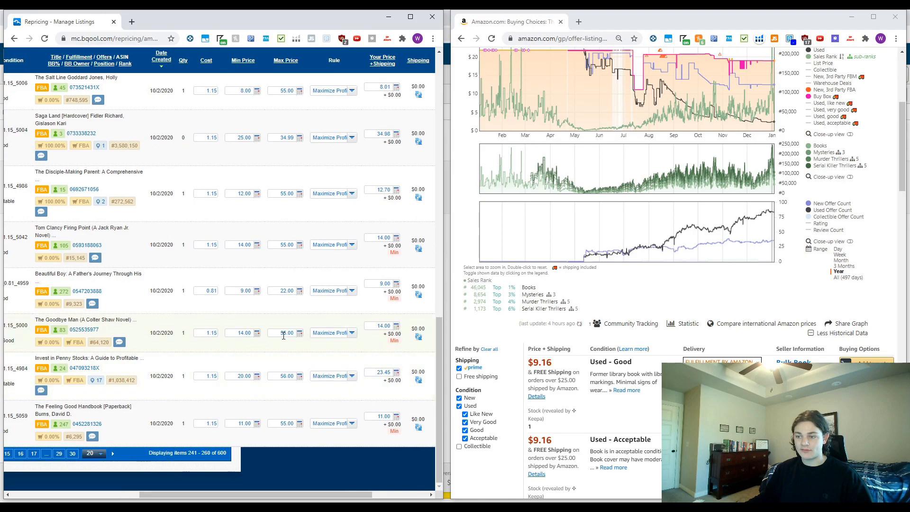
pyautogui.scroll(-2, 603, 319)
pyautogui.scroll(4, 616, 285)
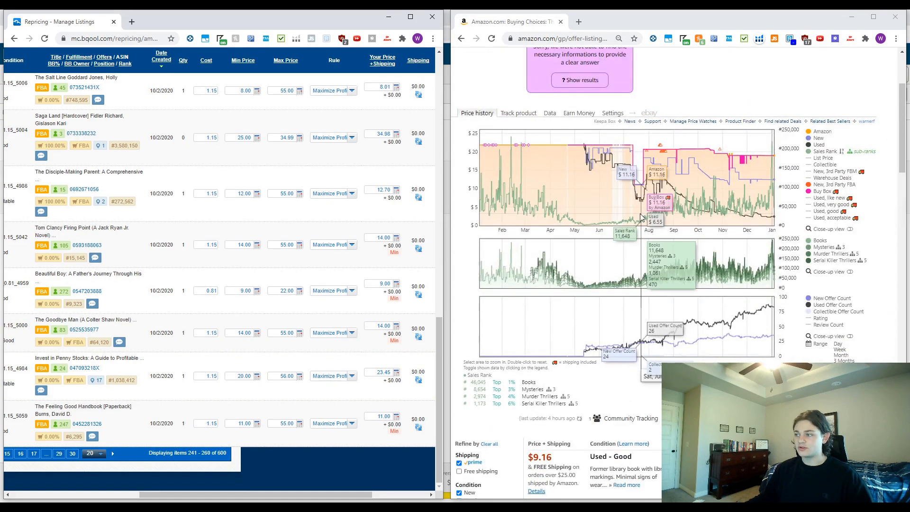
pyautogui.moveTo(678, 192); pyautogui.dragTo(403, 193)
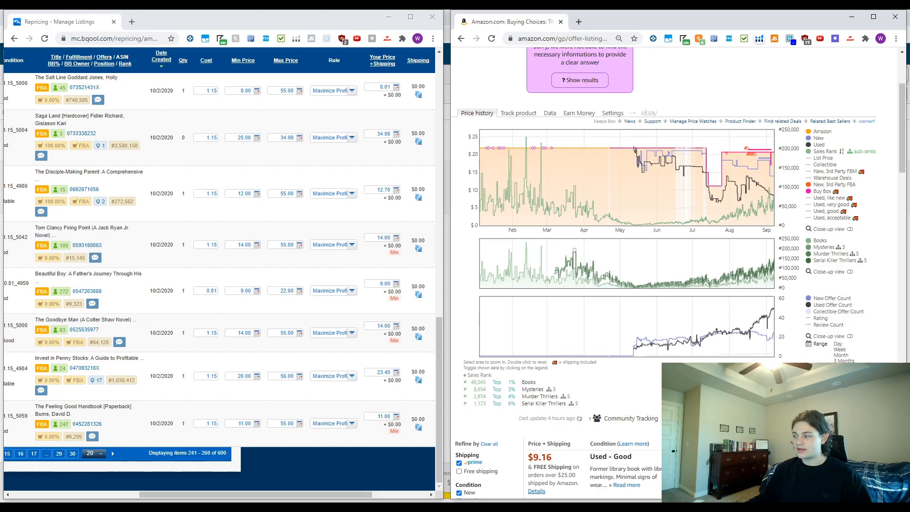
pyautogui.click(840, 367)
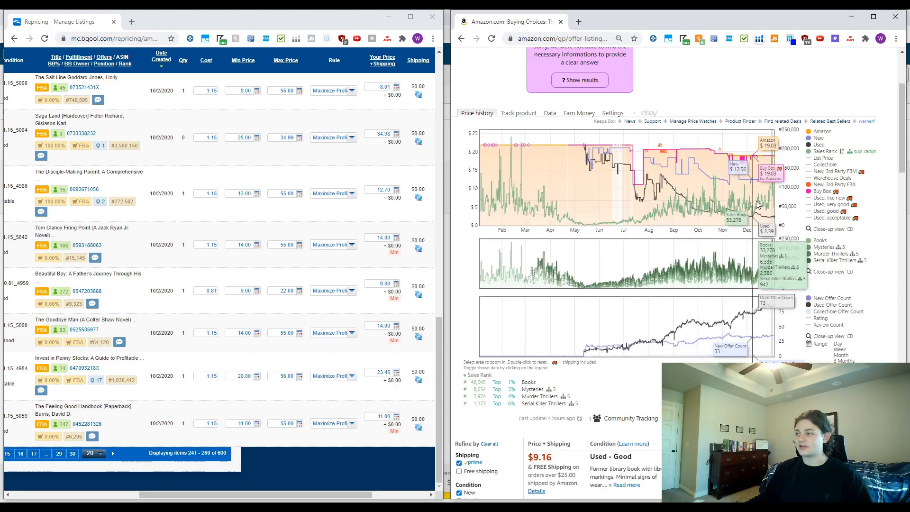
# Compare The Goodbye Man's cheapest used FBA offers with its price history and offer counts on the Amazon offer page
pyautogui.scroll(-4, 620, 276)
pyautogui.scroll(-6, 638, 349)
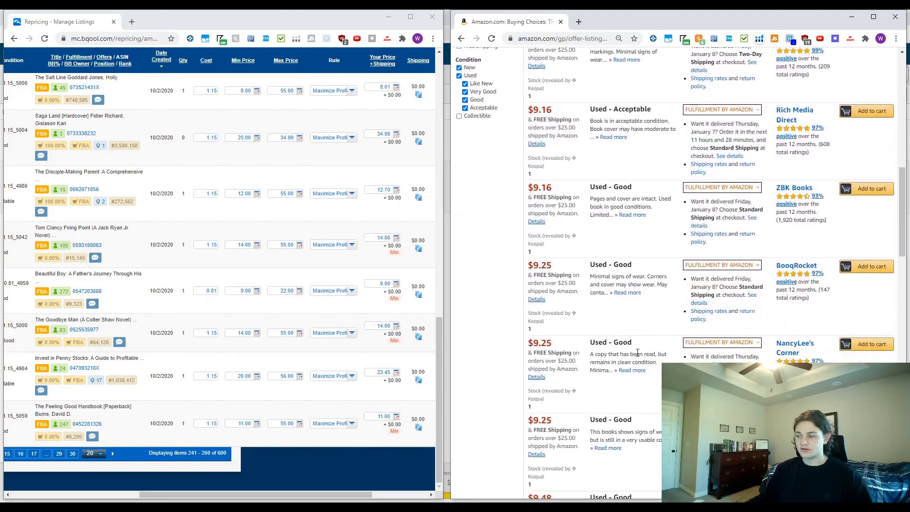
pyautogui.scroll(15, 669, 356)
pyautogui.scroll(2, 669, 356)
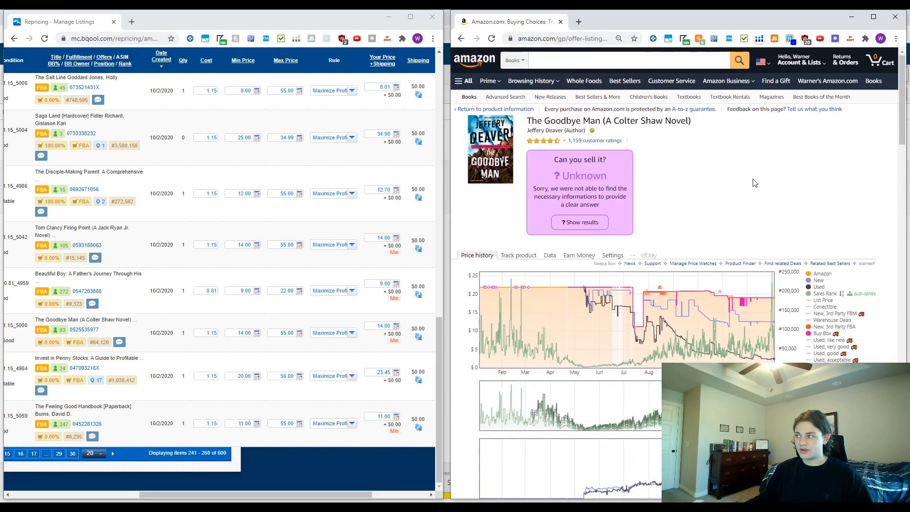
pyautogui.scroll(-4, 545, 308)
pyautogui.scroll(-12, 613, 353)
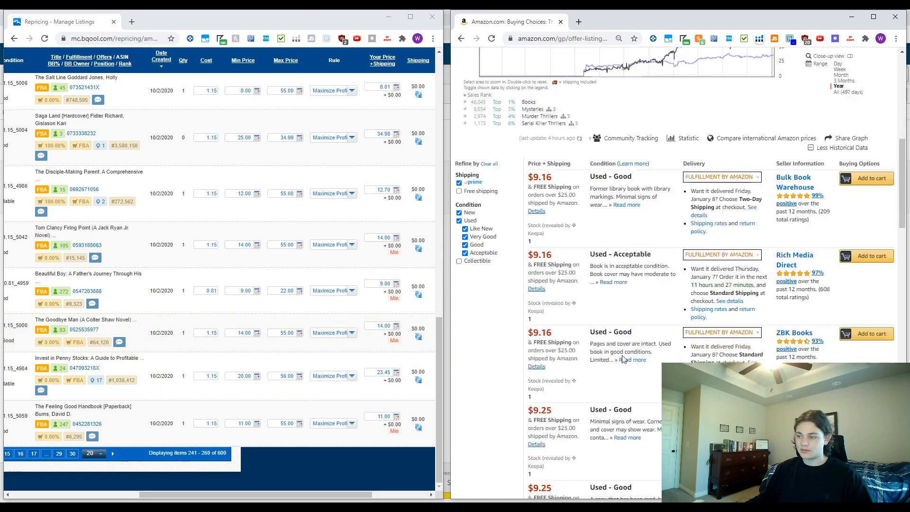
pyautogui.scroll(-2, 579, 344)
pyautogui.scroll(12, 491, 358)
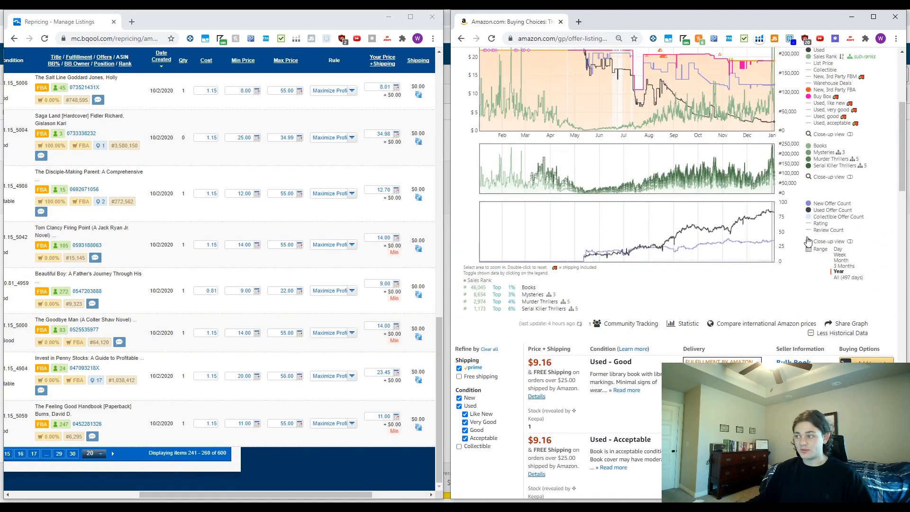
pyautogui.scroll(3, 729, 249)
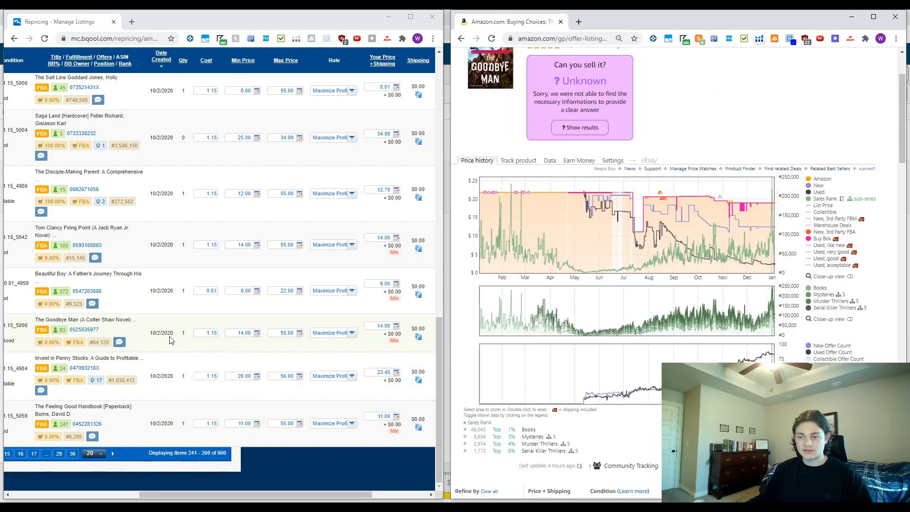
# Set The Goodbye Man listing's min price to 10 and check the copy's condition
pyautogui.click(151, 334)
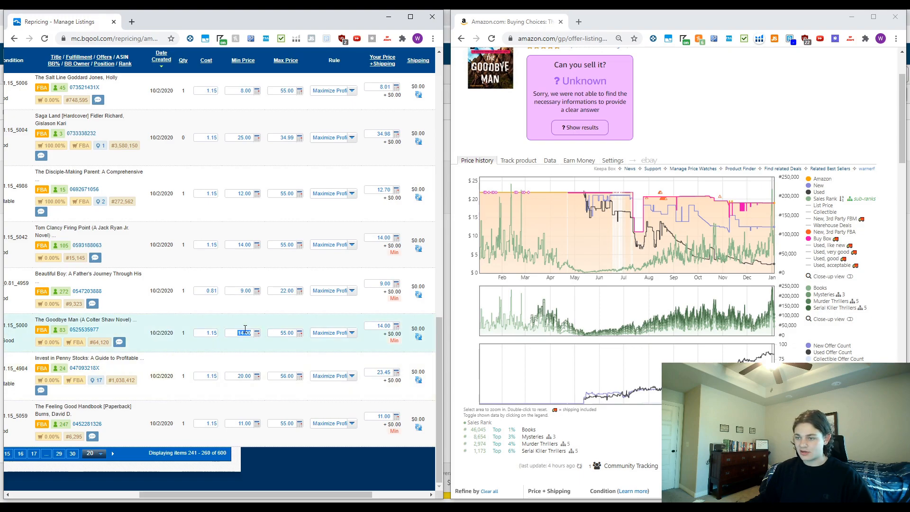
pyautogui.write('10')
pyautogui.hscroll(-2, 76, 368)
pyautogui.hscroll(-2, 77, 368)
pyautogui.hscroll(3, 283, 360)
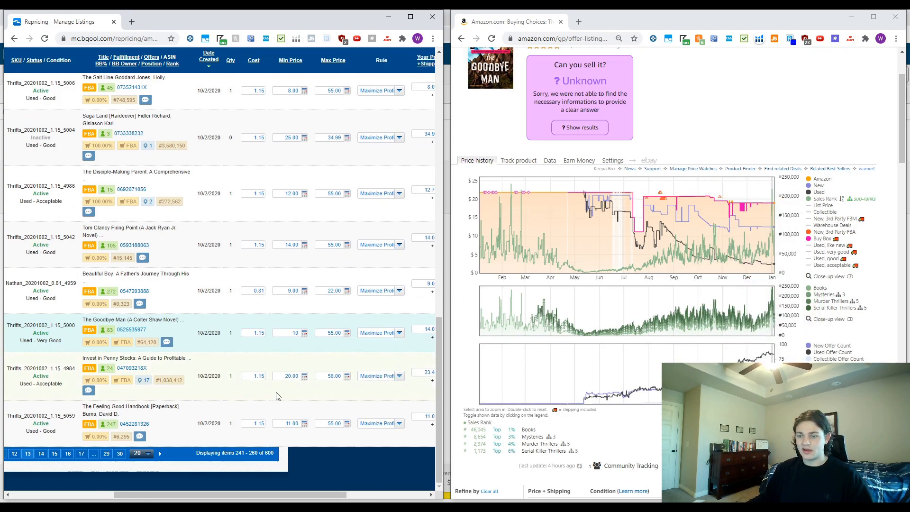
# Open the Amazon offer page for Invest in Penny Stocks and review its one-year price history and cheapest used offers
pyautogui.click(145, 378)
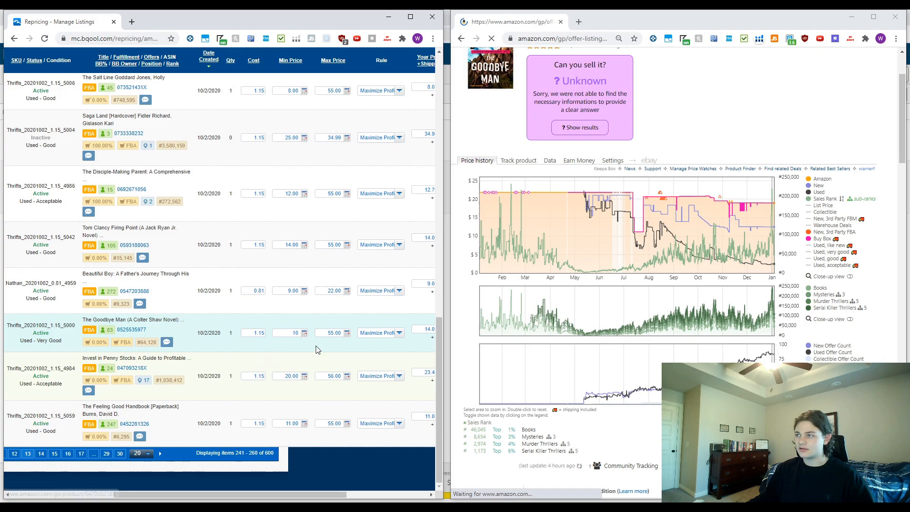
pyautogui.scroll(-3, 732, 342)
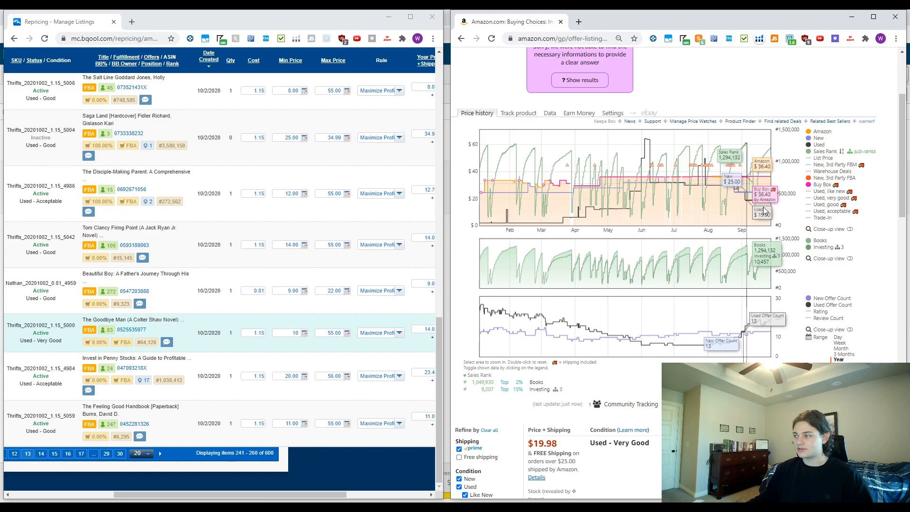
pyautogui.click(839, 361)
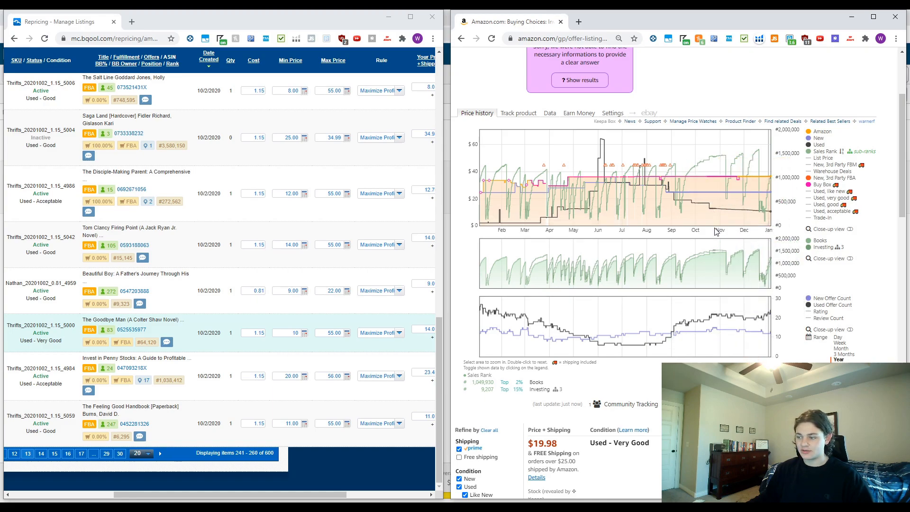
pyautogui.scroll(-1, 702, 265)
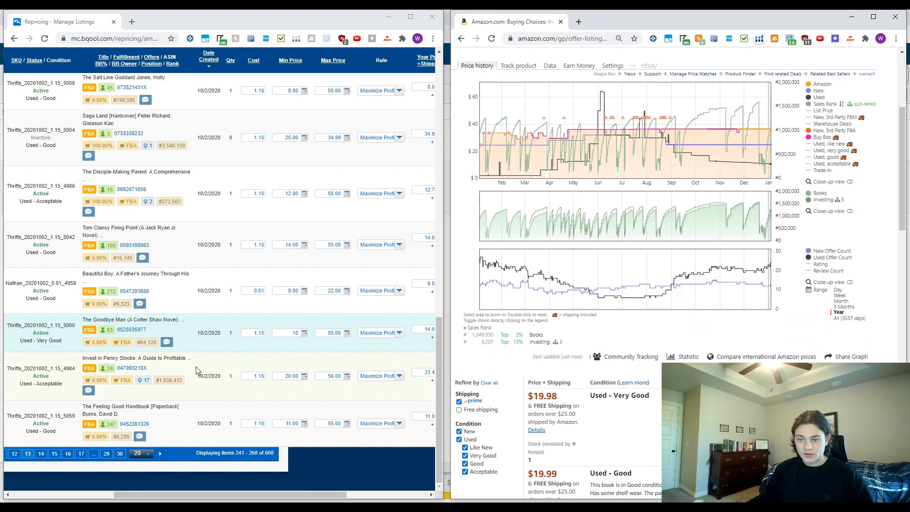
pyautogui.hscroll(1, 235, 378)
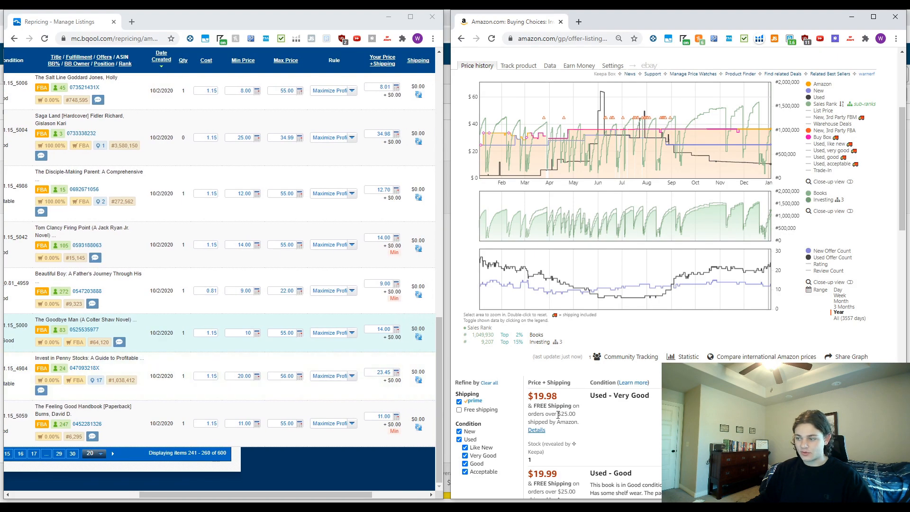
pyautogui.scroll(-1, 566, 416)
# Set the Invest in Penny Stocks listing's min price to 18, checking the graph zoomed to the latest weeks before restoring the full year
pyautogui.click(243, 377)
pyautogui.write('1')
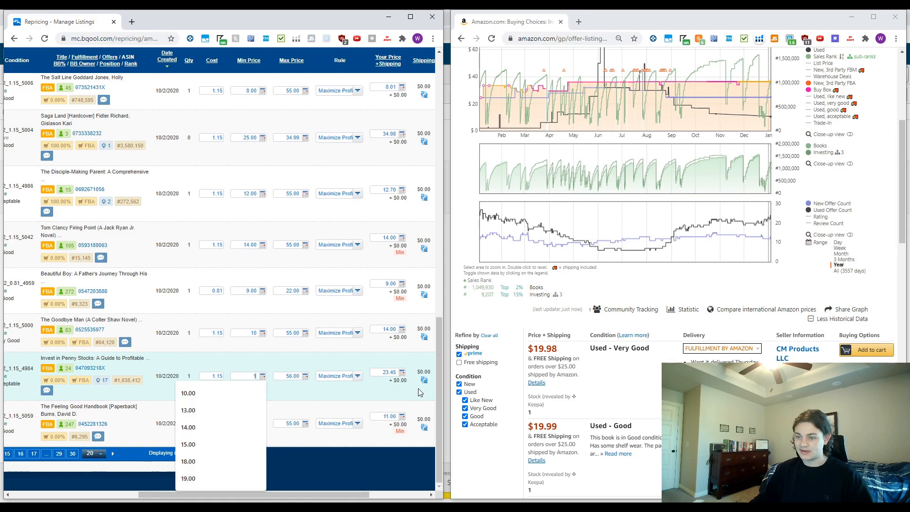
pyautogui.write('8')
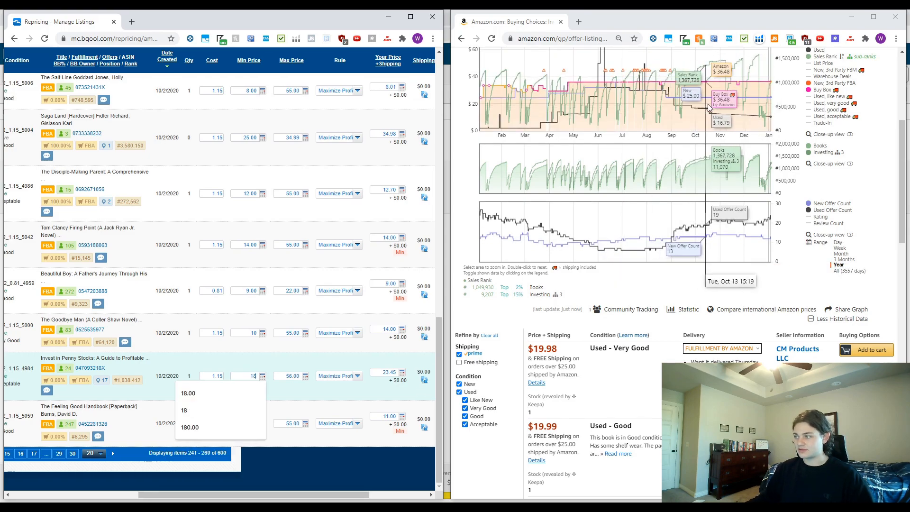
pyautogui.moveTo(755, 90); pyautogui.dragTo(771, 90)
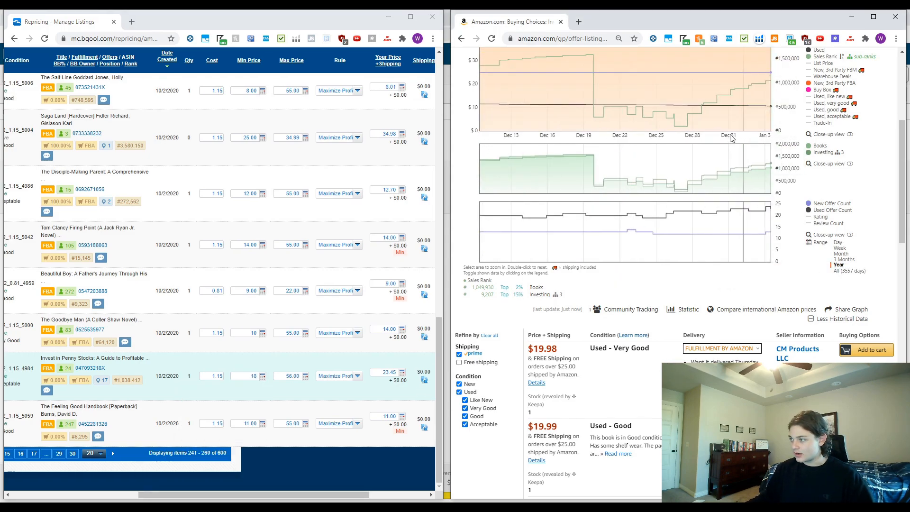
pyautogui.click(844, 265)
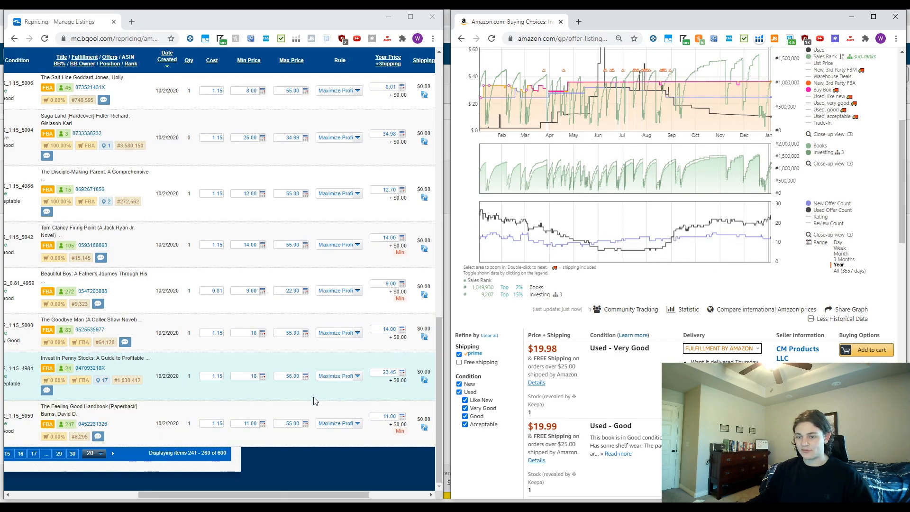
# Check the Invest in Penny Stocks listing's condition and repricing status
pyautogui.hscroll(-2, 316, 401)
pyautogui.moveTo(25, 384); pyautogui.dragTo(66, 386)
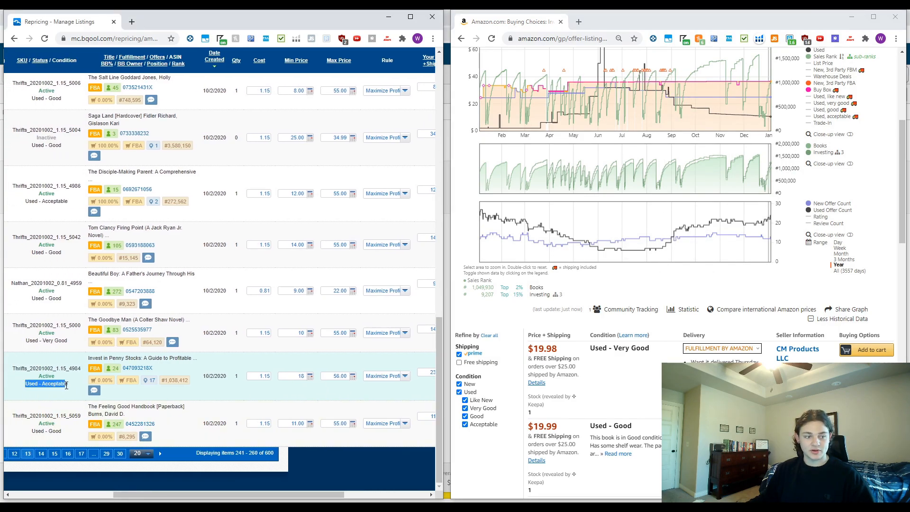
pyautogui.click(251, 400)
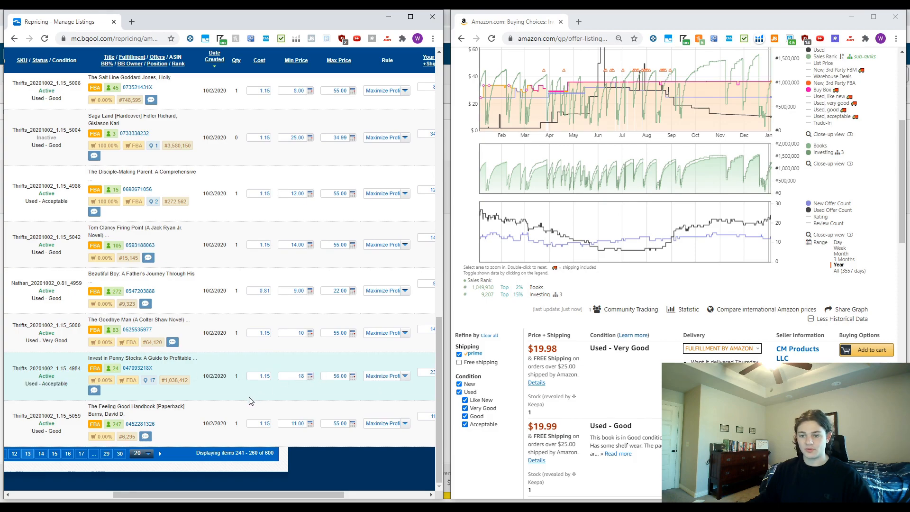
pyautogui.hscroll(-1, 69, 403)
pyautogui.click(15, 377)
pyautogui.hscroll(1, 217, 422)
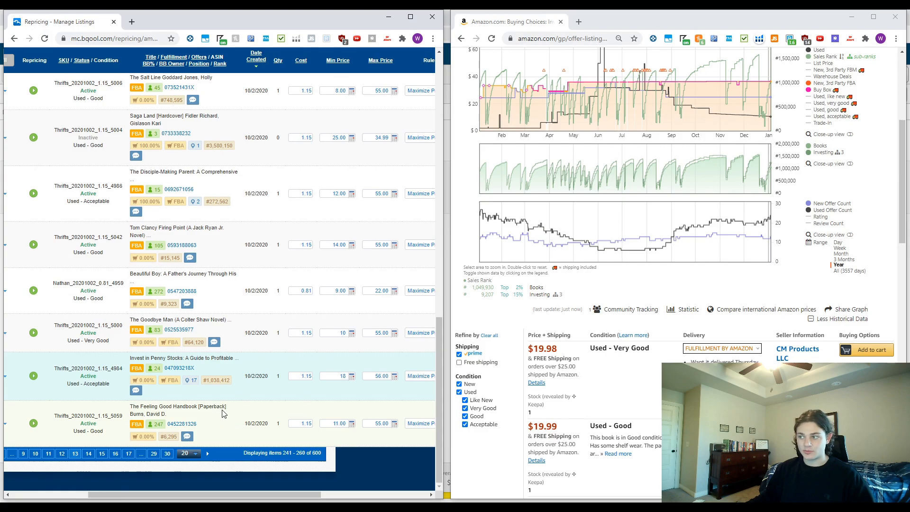